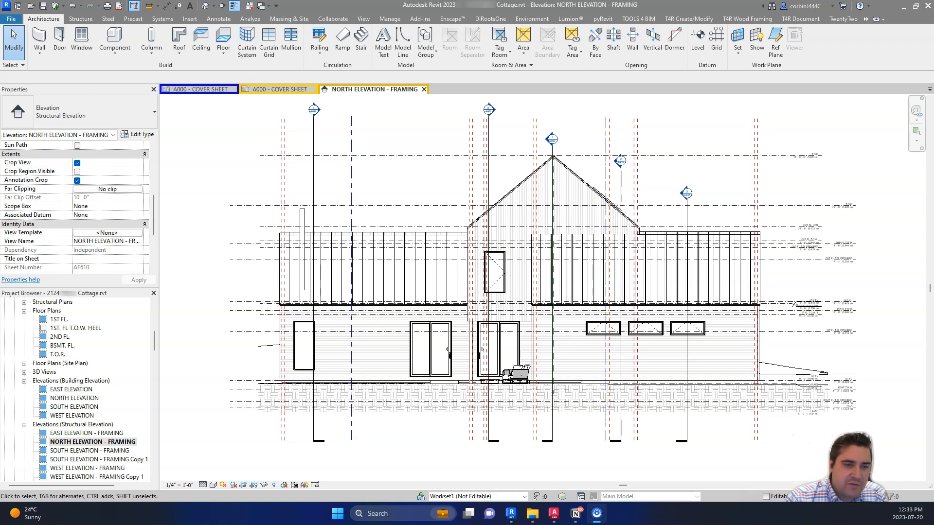
Assign the "Structural - Elevation - Framing" view template to the NORTH ELEVATION - FRAMING view.
scroll(34, 413, "down", 2)
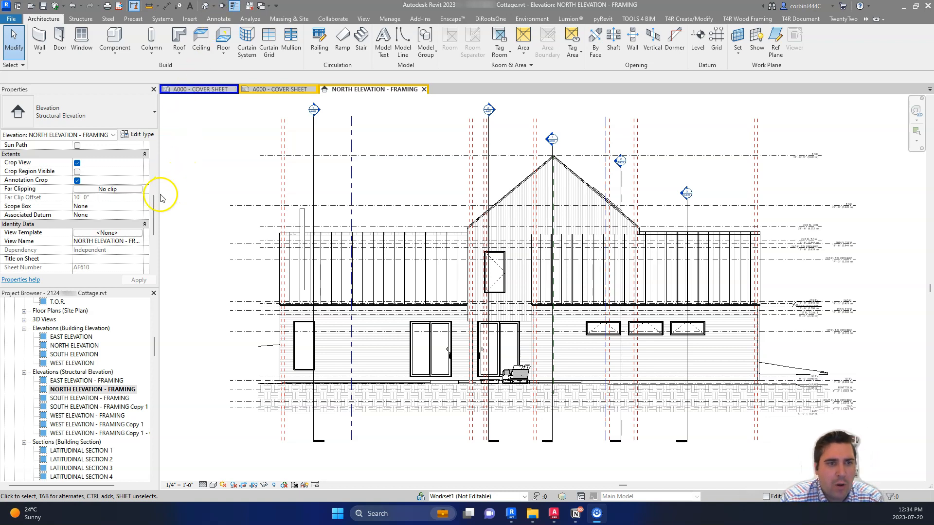
left_click(109, 233)
left_click(110, 233)
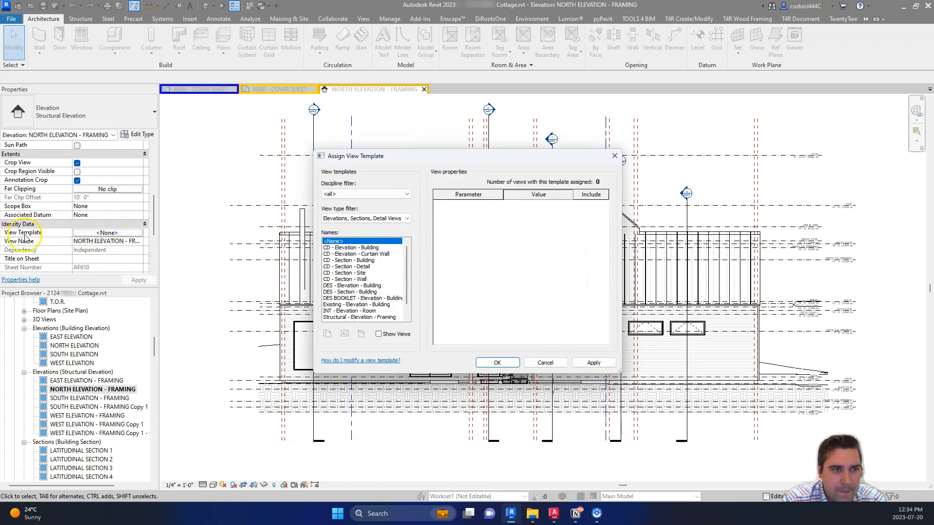
scroll(372, 287, "down", 1)
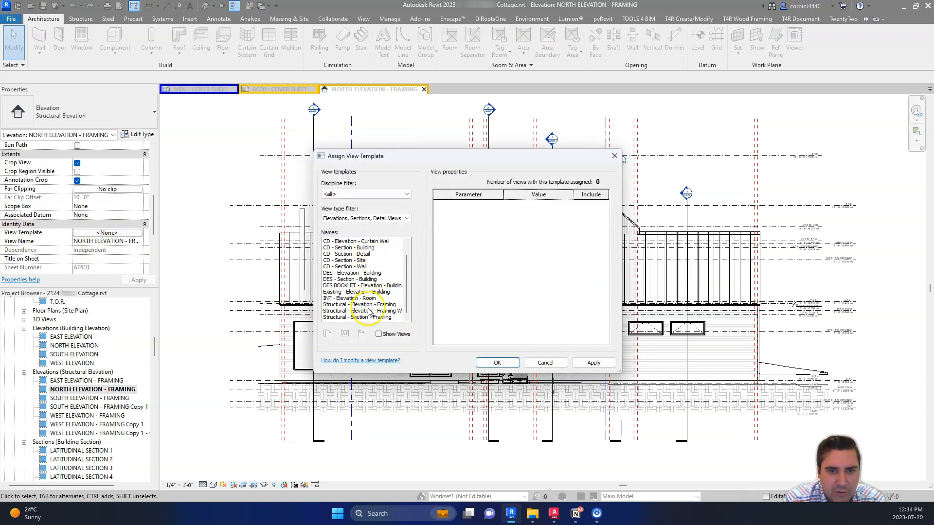
left_click(369, 310)
left_click(369, 304)
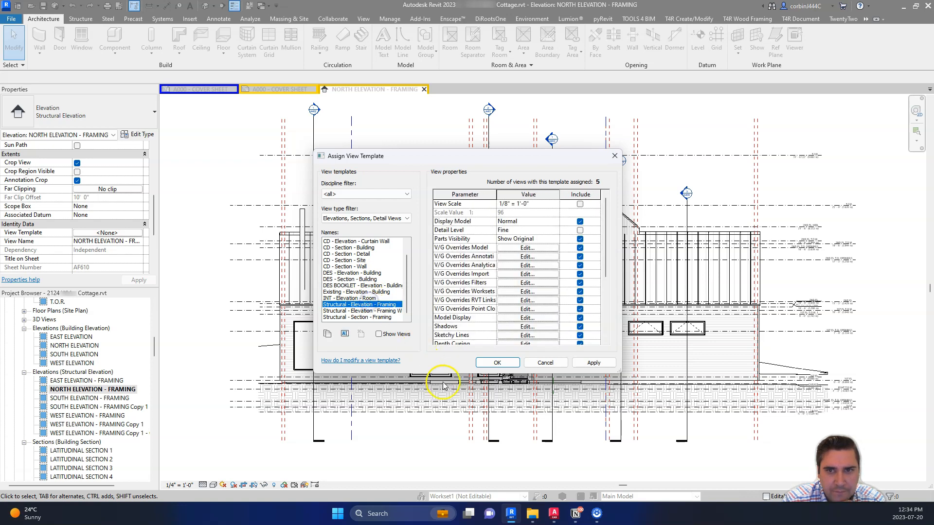
left_click(497, 366)
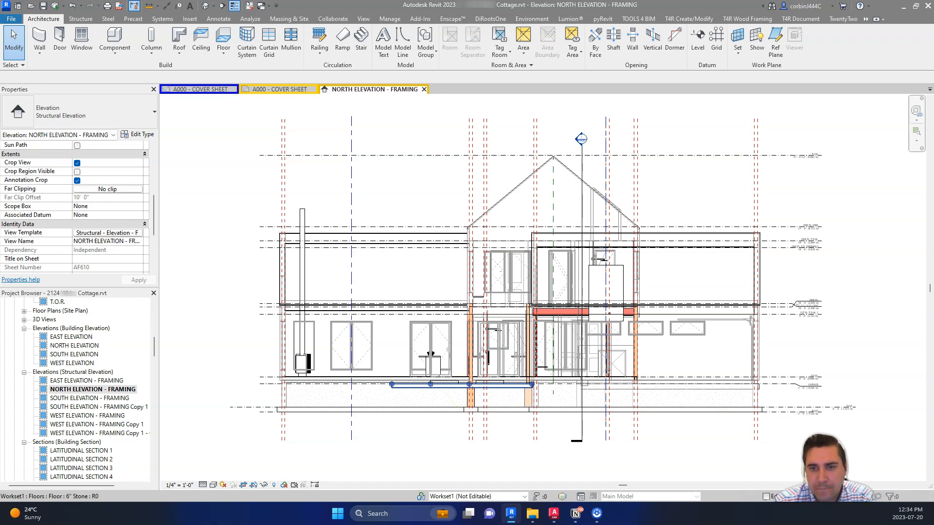
Open the assigned view template and examine its Revit link visibility overrides.
left_click(125, 236)
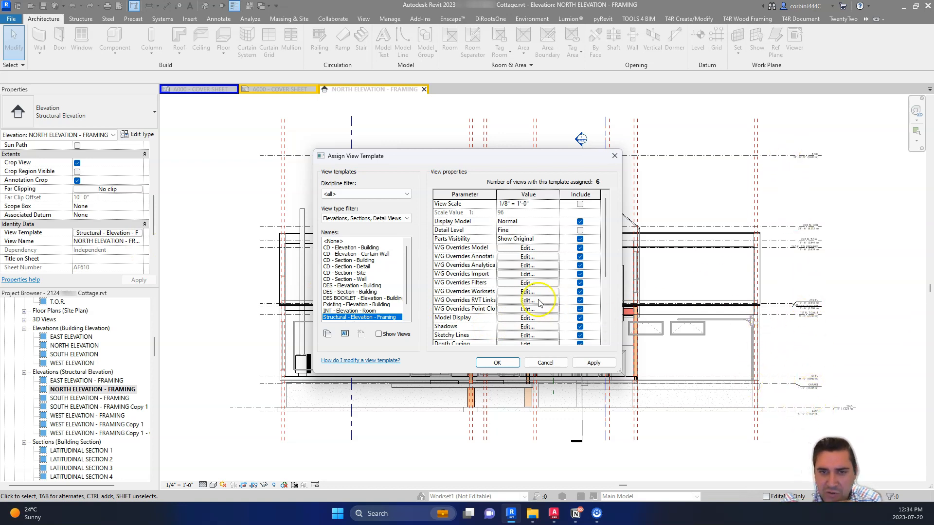
left_click(527, 300)
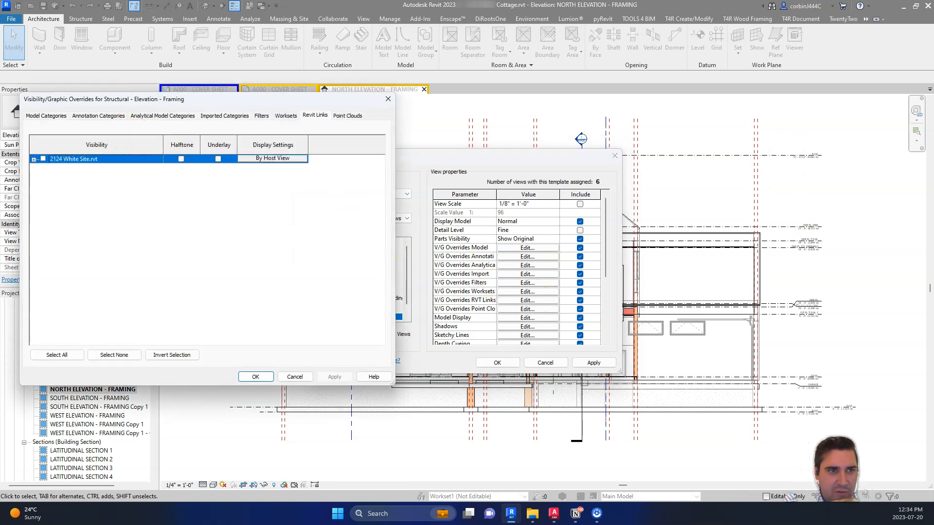
left_click(254, 376)
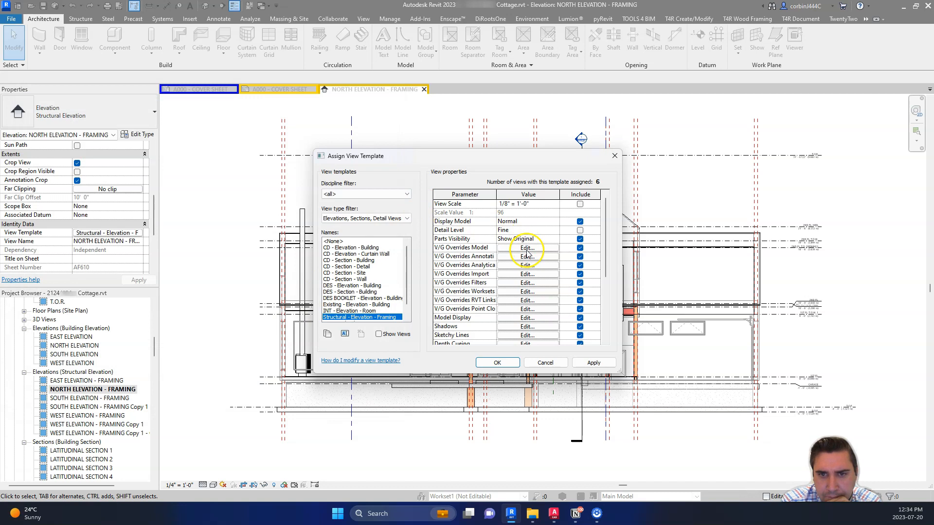
Examine the template's model category overrides from Air Terminals to Floors, including the Floors projection surface pattern.
left_click(527, 248)
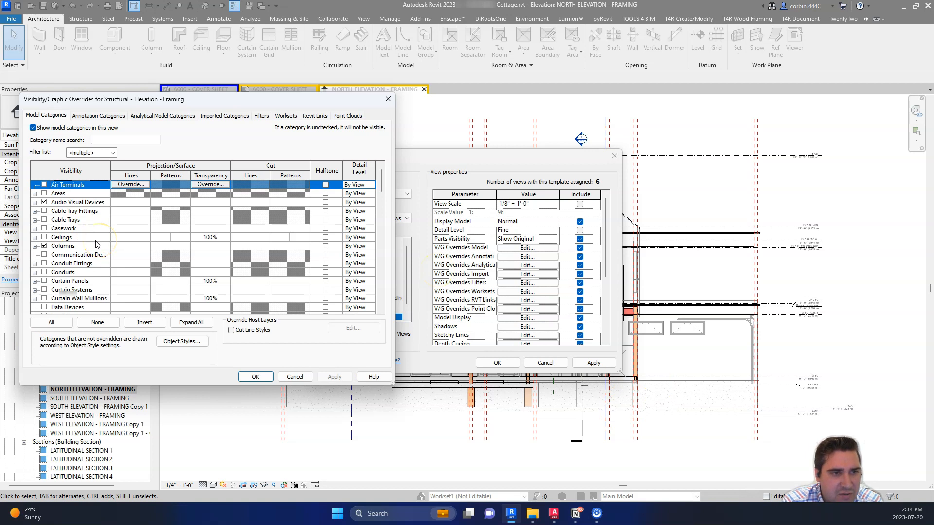
scroll(75, 272, "down", 1)
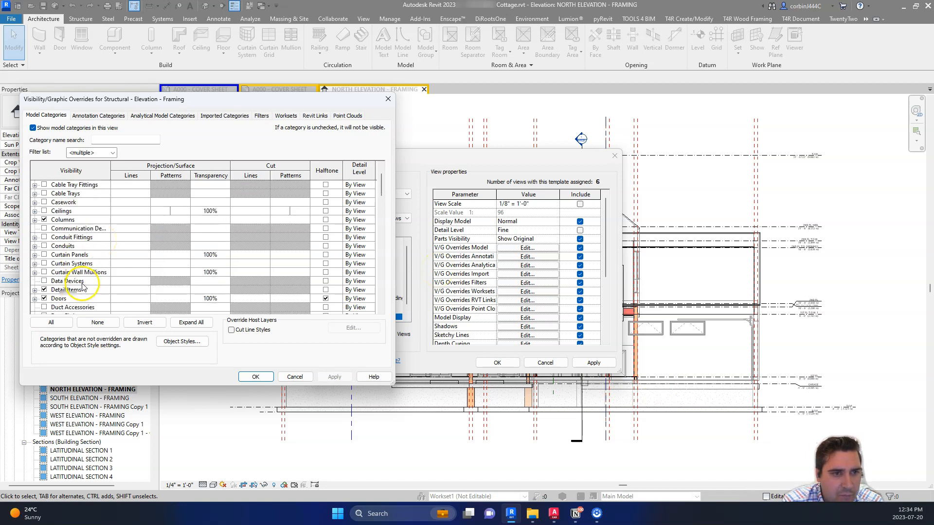
scroll(85, 271, "down", 1)
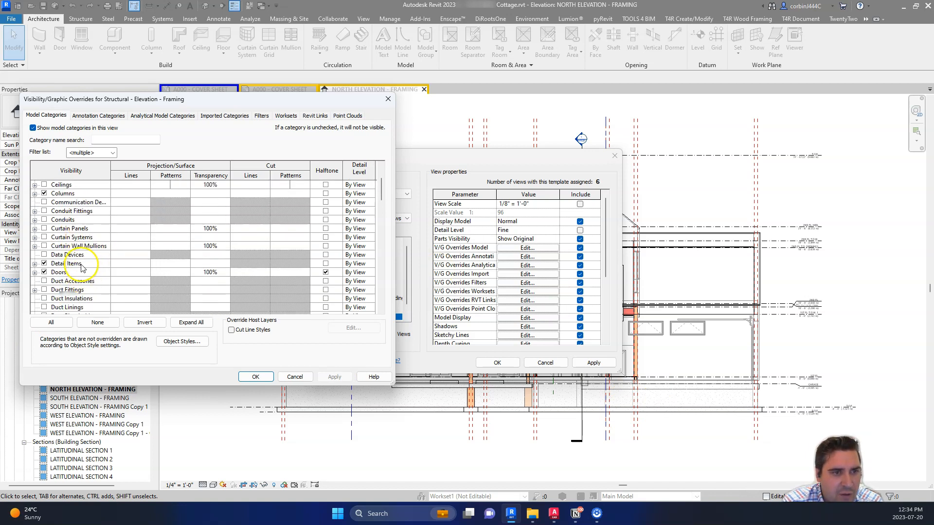
scroll(81, 273, "down", 1)
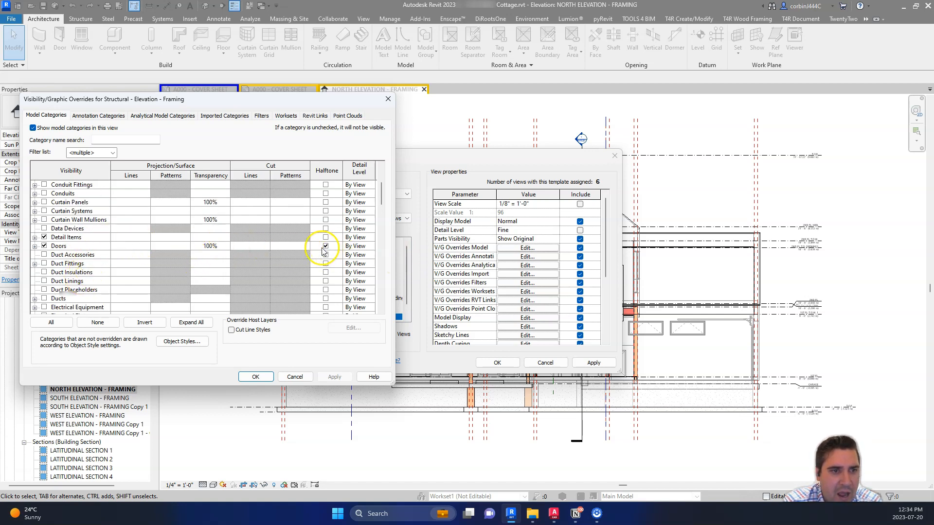
scroll(111, 275, "down", 4)
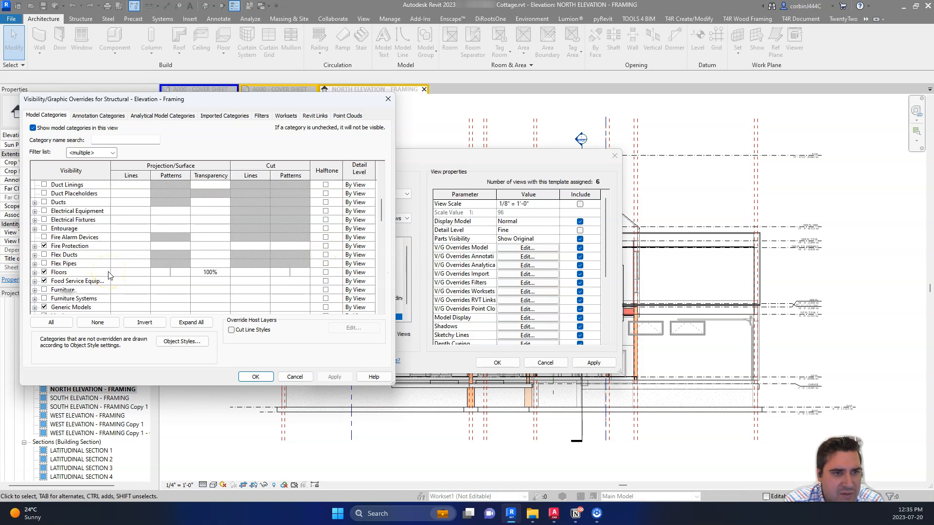
left_click(170, 274)
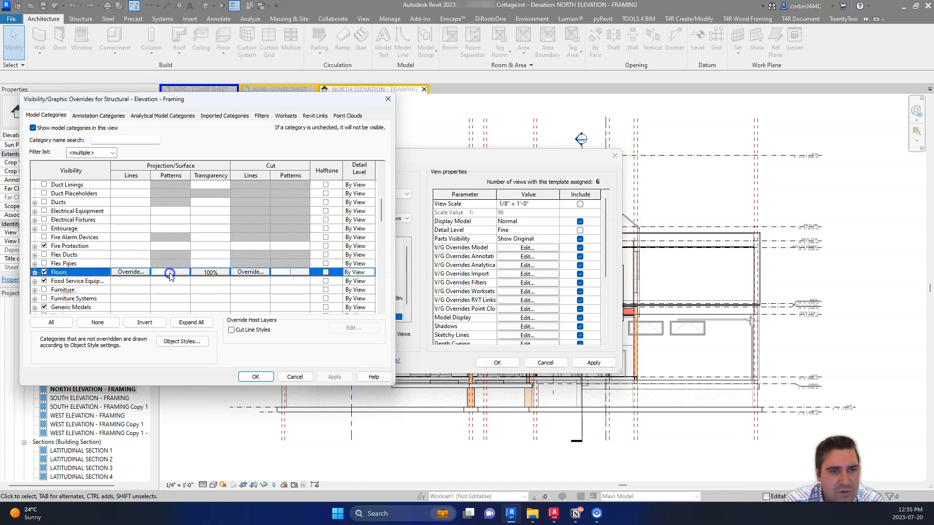
left_click(170, 273)
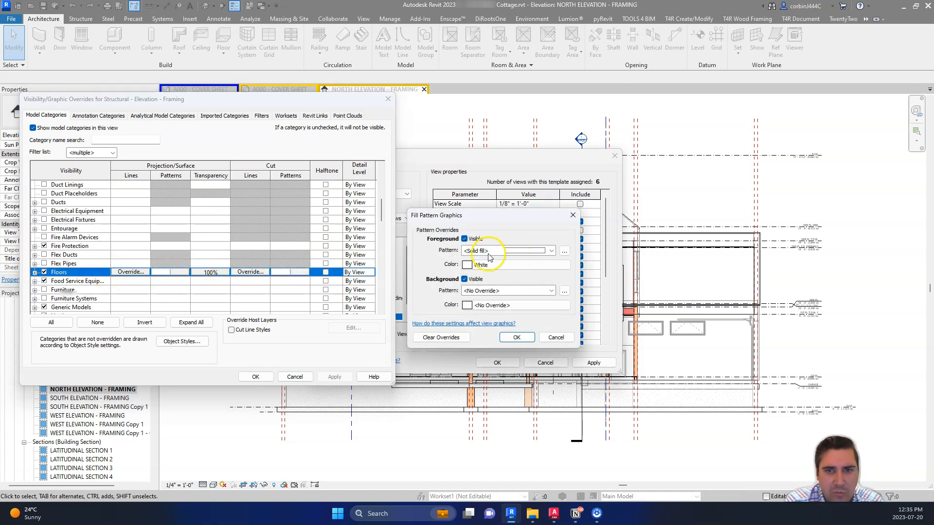
left_click(517, 339)
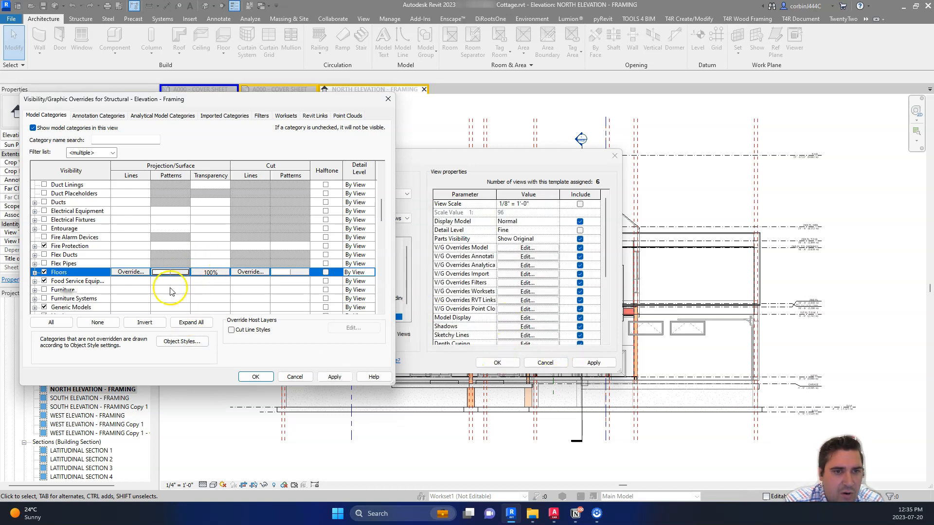
Examine the remaining model category overrides down to Walls and Windows, including the Walls transparency and projection surface pattern.
scroll(170, 291, "down", 4)
scroll(170, 290, "down", 1)
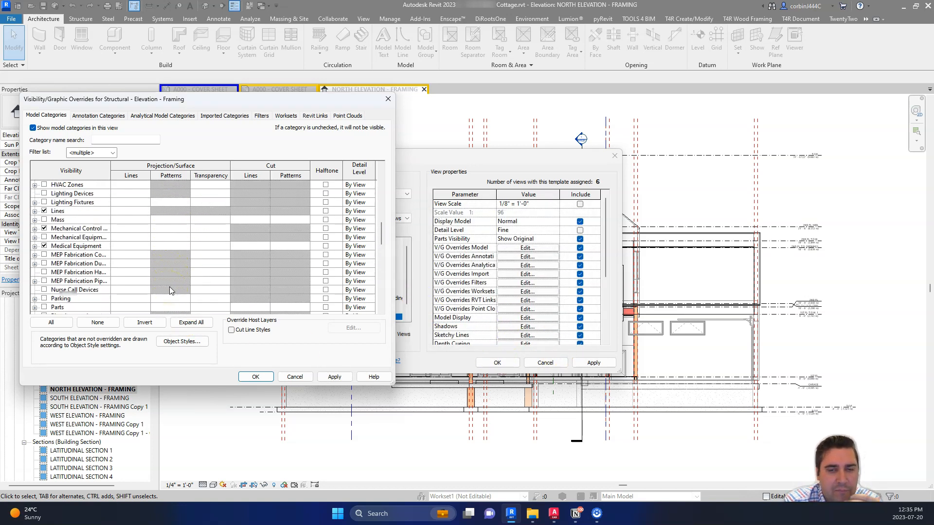
scroll(170, 290, "down", 1)
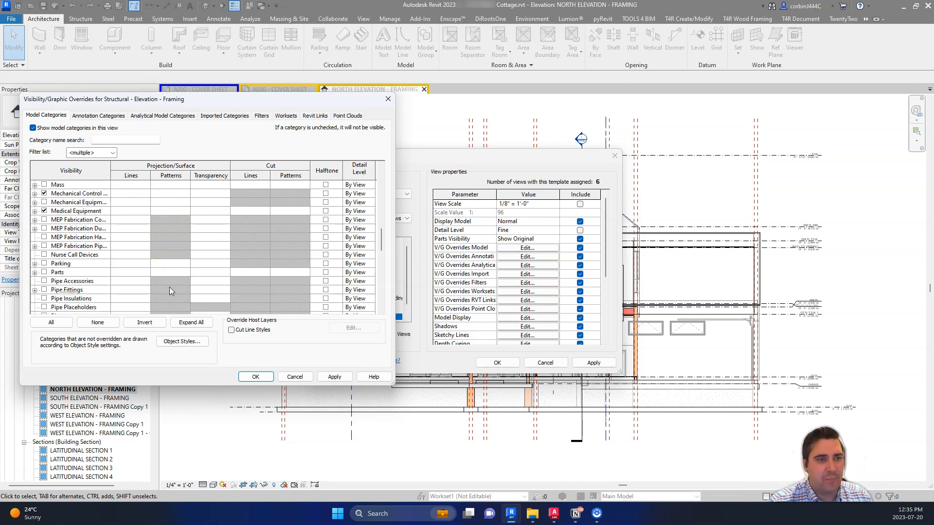
scroll(170, 290, "down", 4)
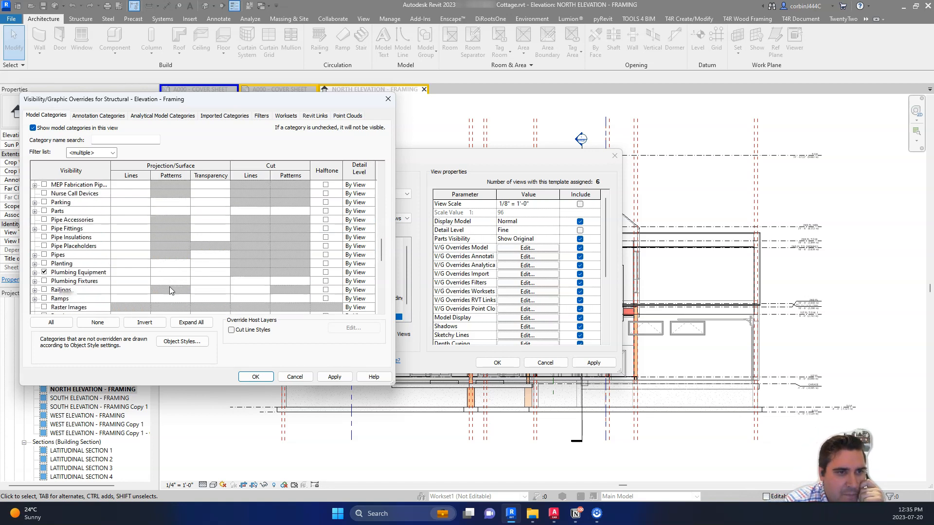
scroll(170, 290, "down", 1)
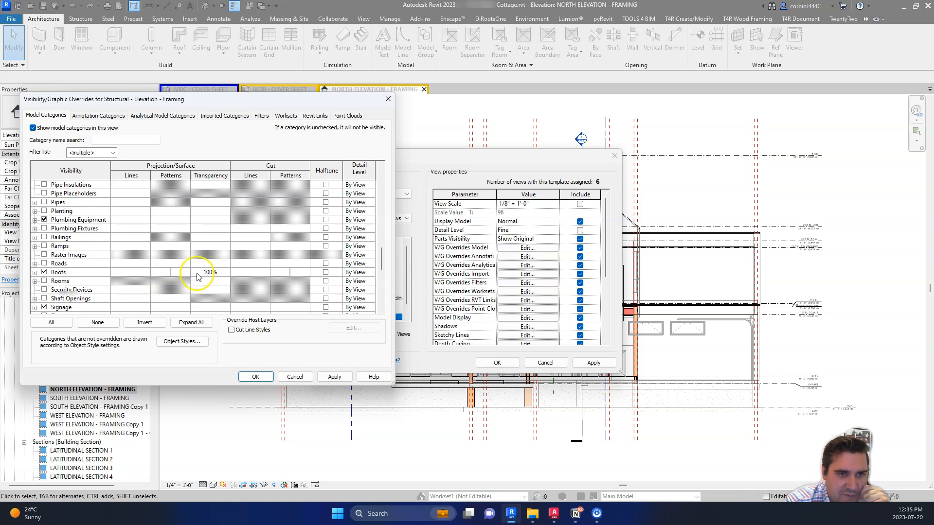
scroll(158, 263, "down", 1)
scroll(158, 264, "down", 10)
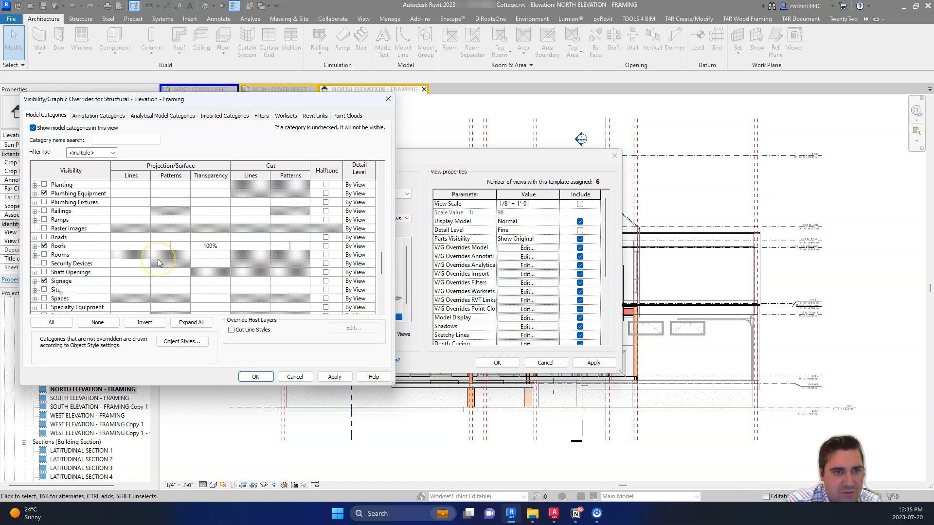
scroll(158, 263, "down", 6)
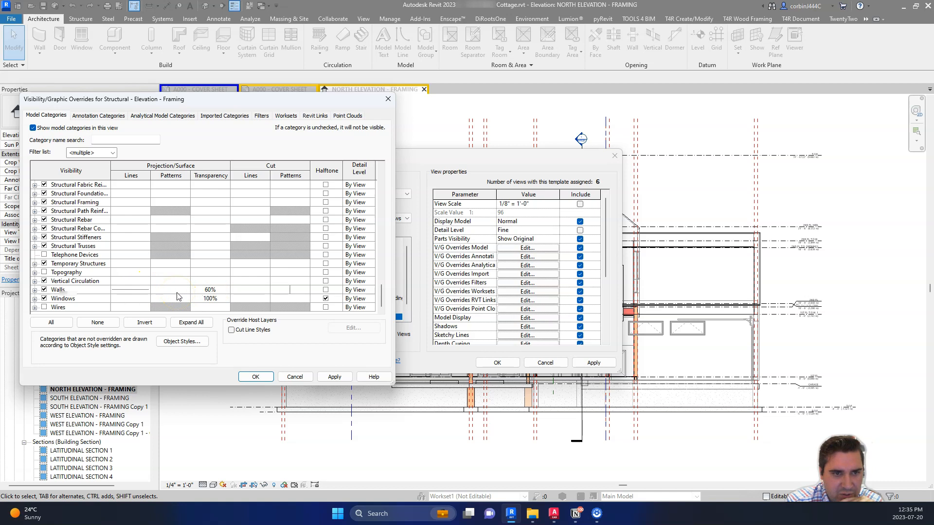
left_click(204, 291)
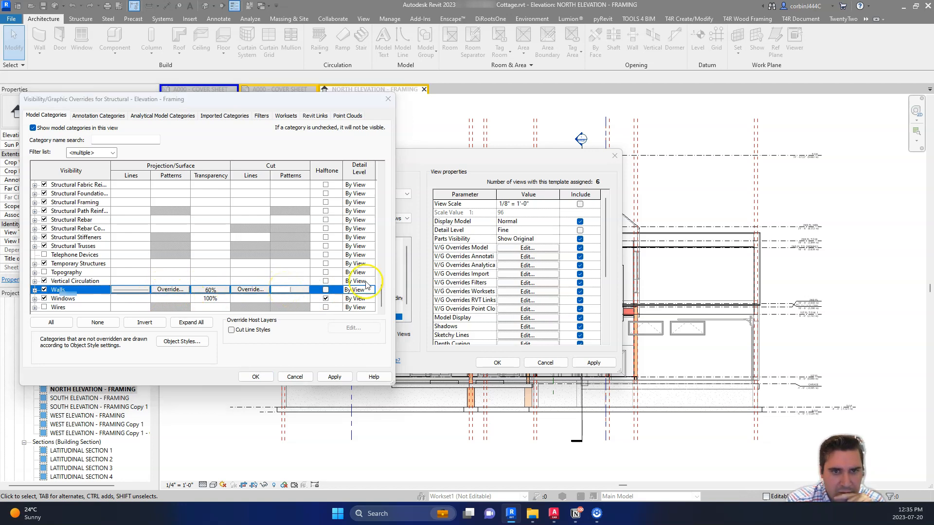
left_click(170, 289)
left_click(572, 213)
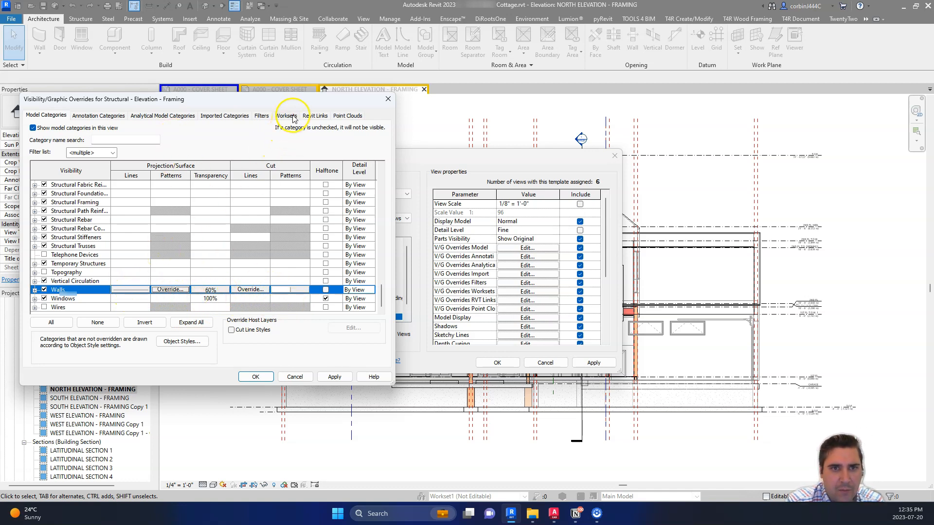
Review the template's filters in an enlarged overrides dialog, including the Roof - Ridge Cap filter.
left_click(261, 115)
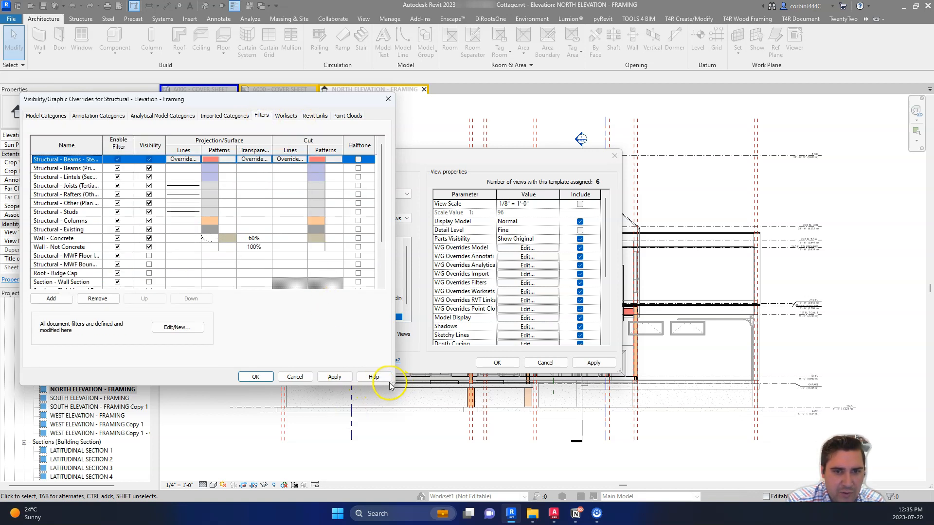
left_click_drag(390, 385, 581, 462)
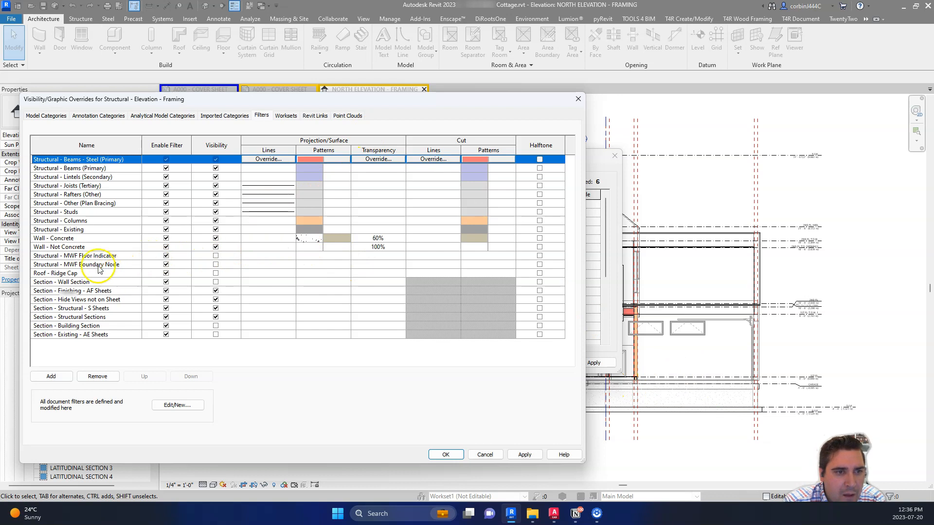
left_click(82, 273)
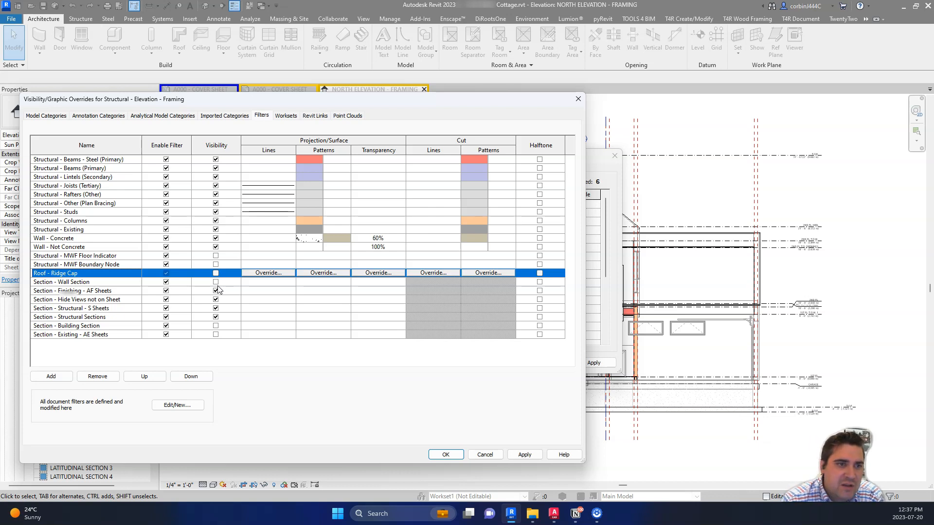
Turn on the visibility of Door Tags and Window Tags in the template's annotation categories.
left_click(98, 115)
scroll(125, 265, "down", 3)
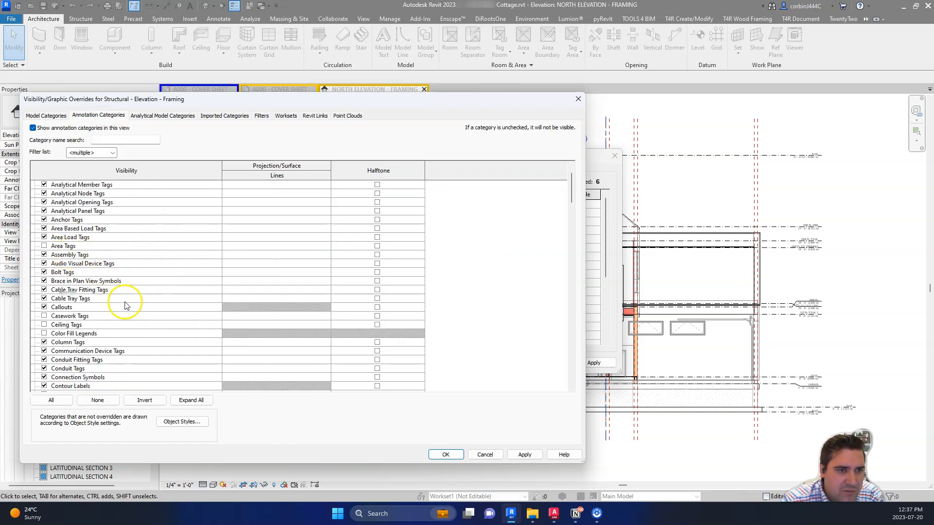
scroll(110, 342, "down", 8)
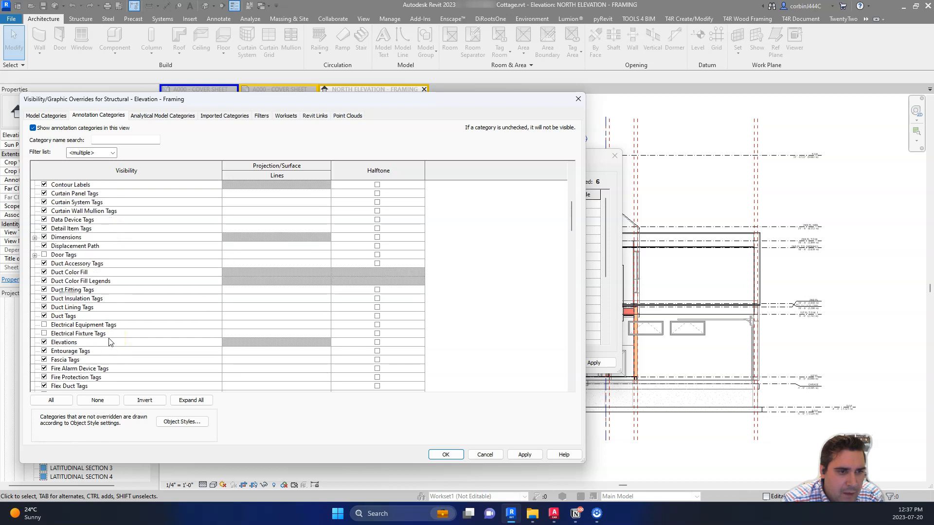
left_click(45, 254)
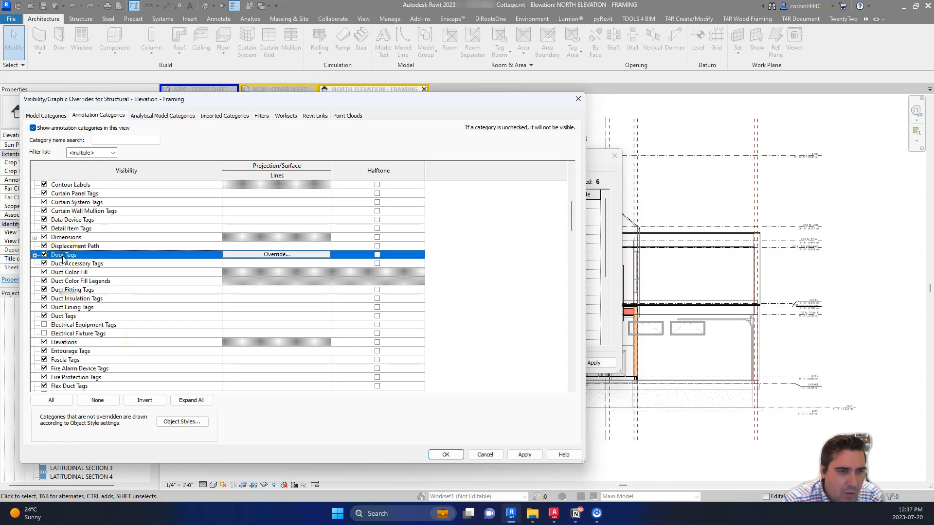
scroll(51, 336, "down", 17)
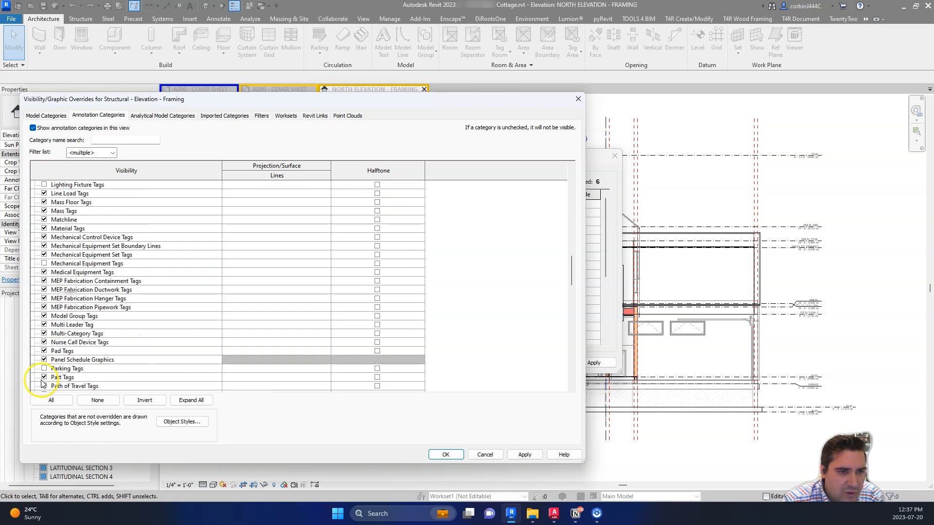
scroll(43, 385, "down", 20)
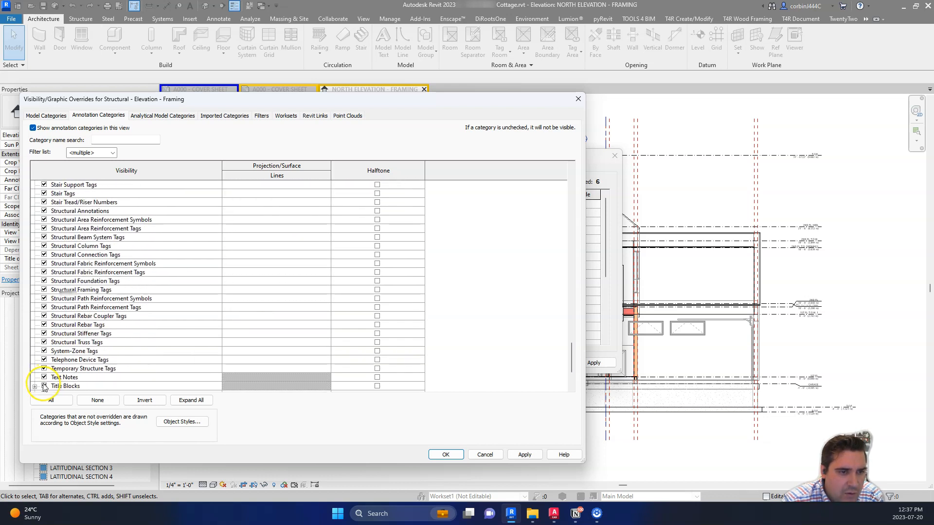
scroll(43, 386, "down", 2)
left_click(43, 334)
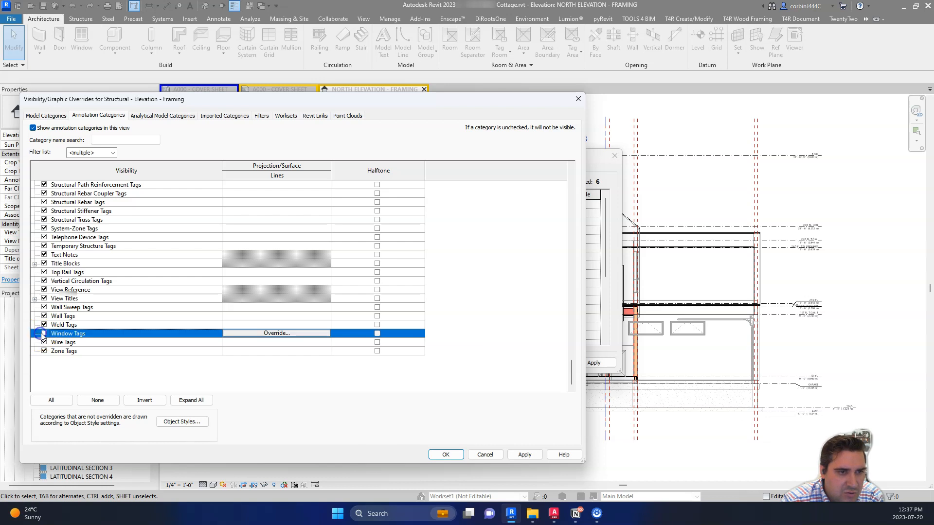
Review the annotation categories upward to Fascia Tags, discard the open visibility override edits and accept the Structural - Elevation - Framing template.
scroll(59, 341, "up", 6)
scroll(73, 301, "up", 5)
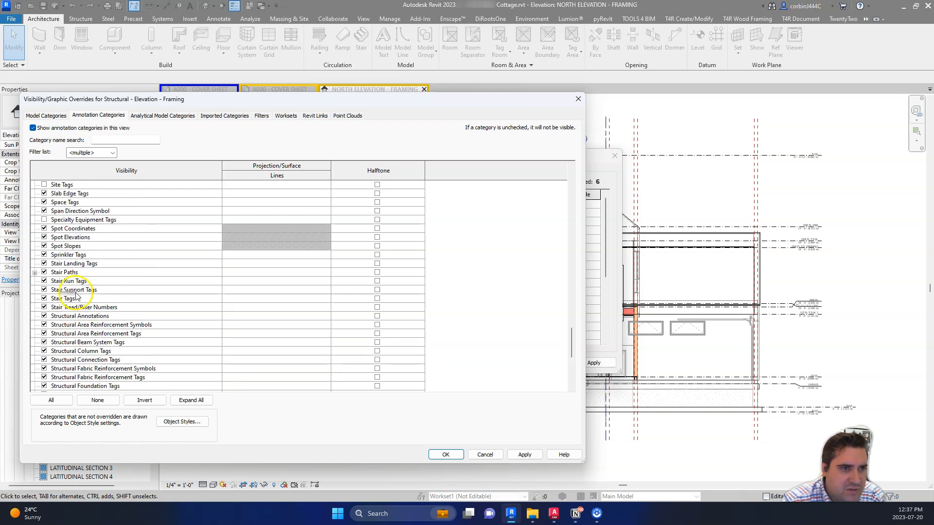
scroll(76, 295, "up", 5)
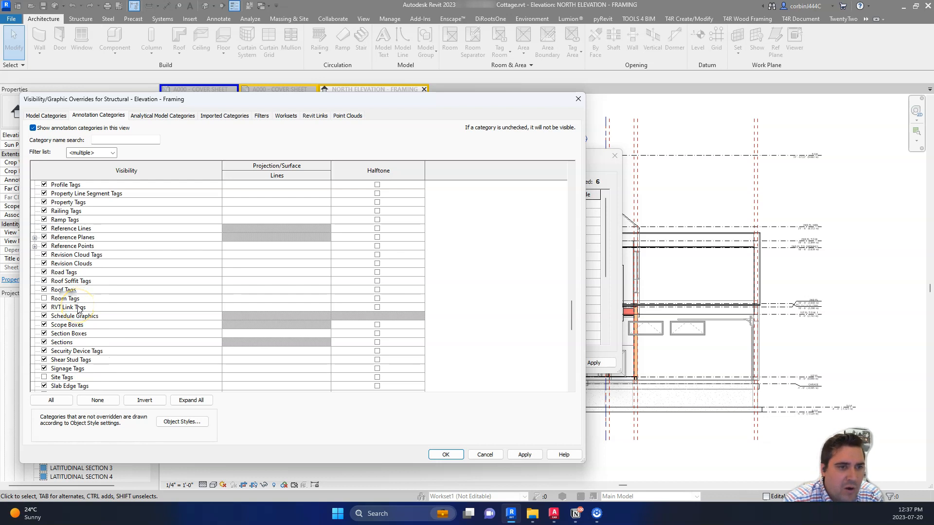
scroll(78, 309, "up", 3)
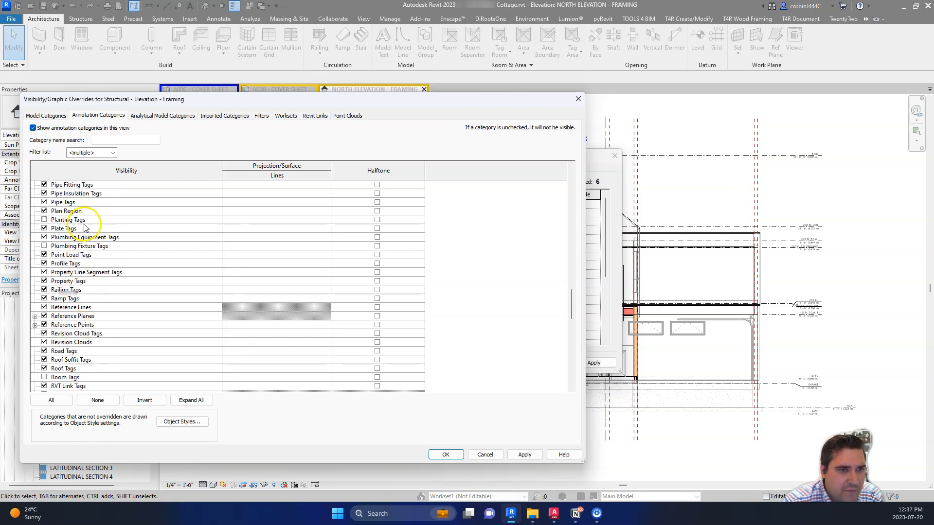
scroll(66, 256, "up", 4)
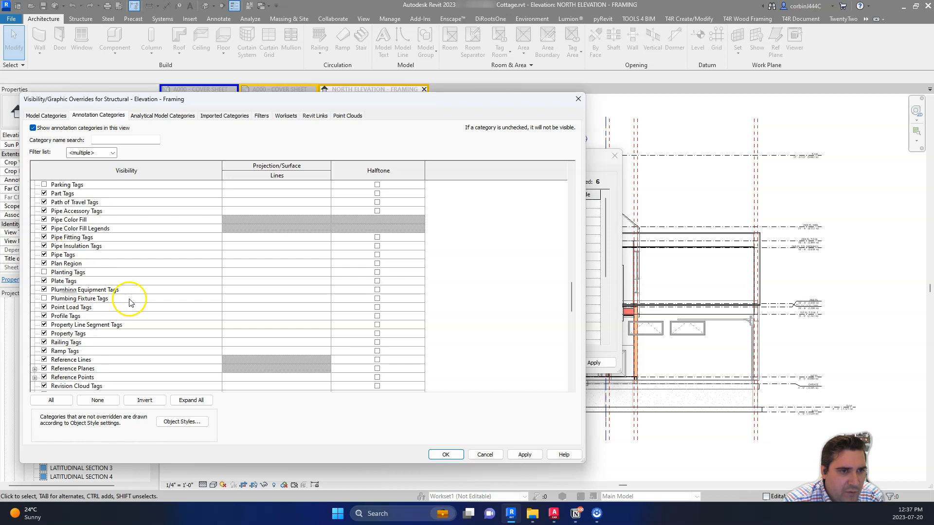
scroll(130, 303, "up", 6)
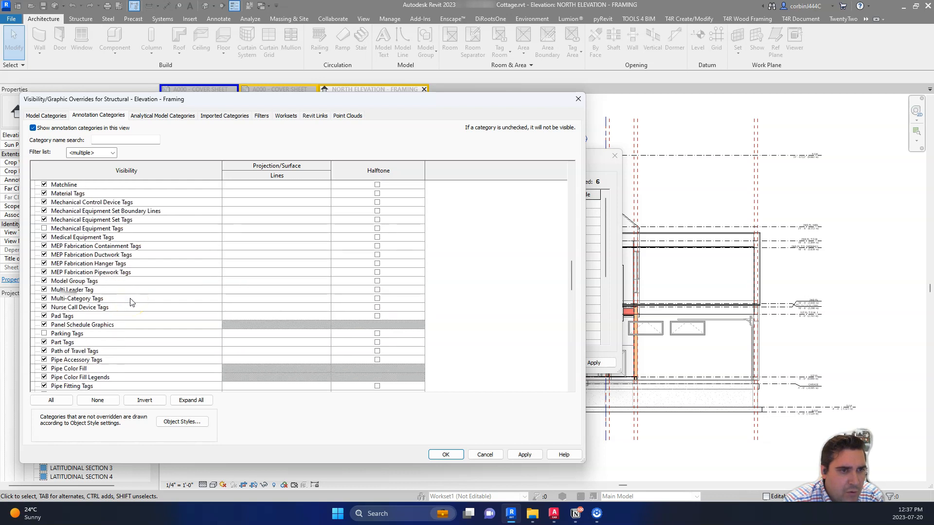
scroll(131, 303, "up", 7)
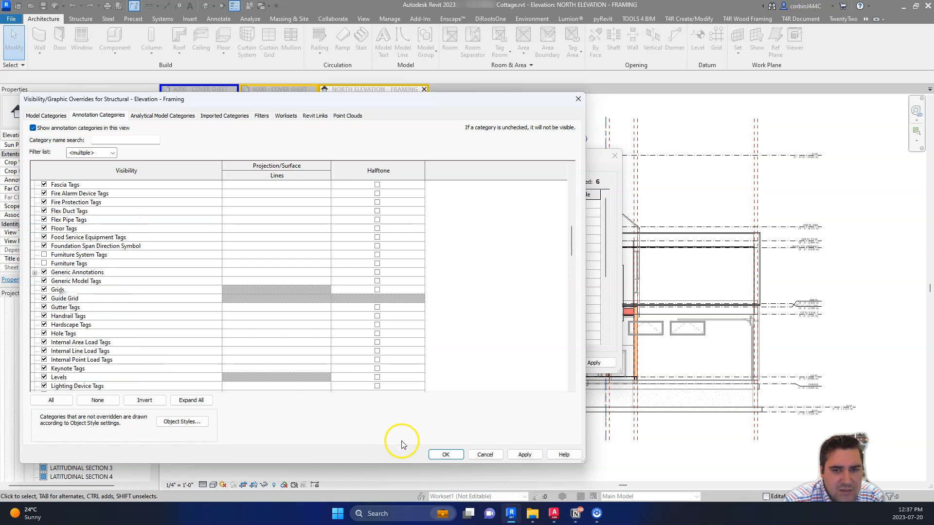
left_click(479, 455)
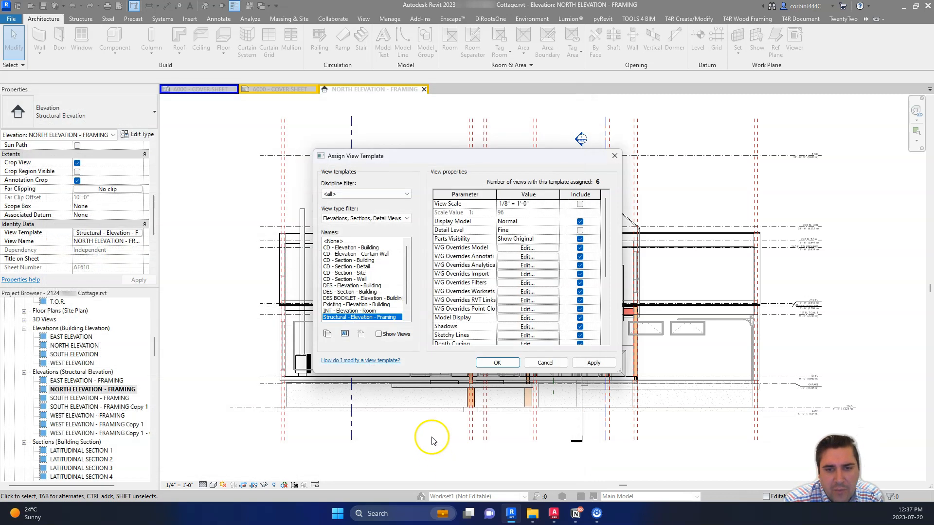
left_click(488, 366)
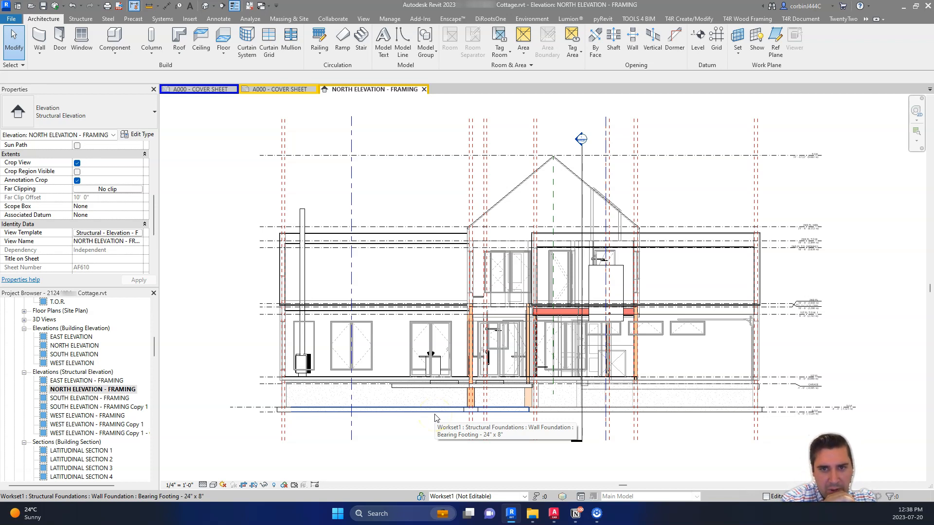
left_click(583, 258)
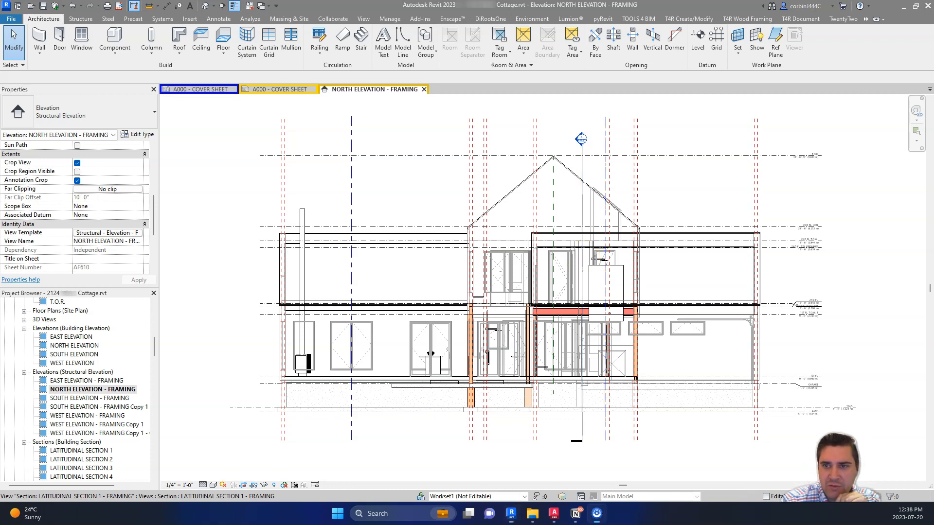
left_click_drag(709, 218, 521, 227)
left_click_drag(578, 416, 757, 400)
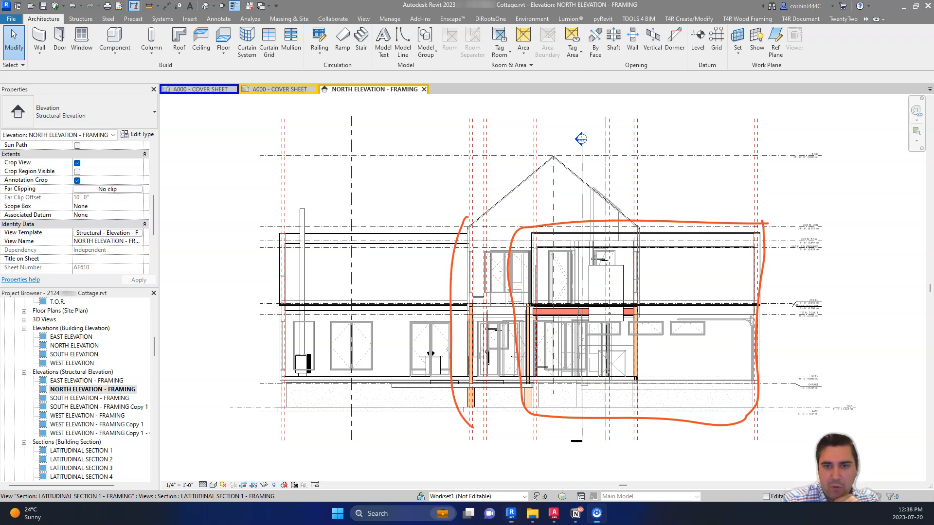
left_click_drag(441, 217, 253, 279)
mouse_move(268, 413)
left_mouse_down()
mouse_move(436, 424)
mouse_move(471, 384)
left_mouse_up()
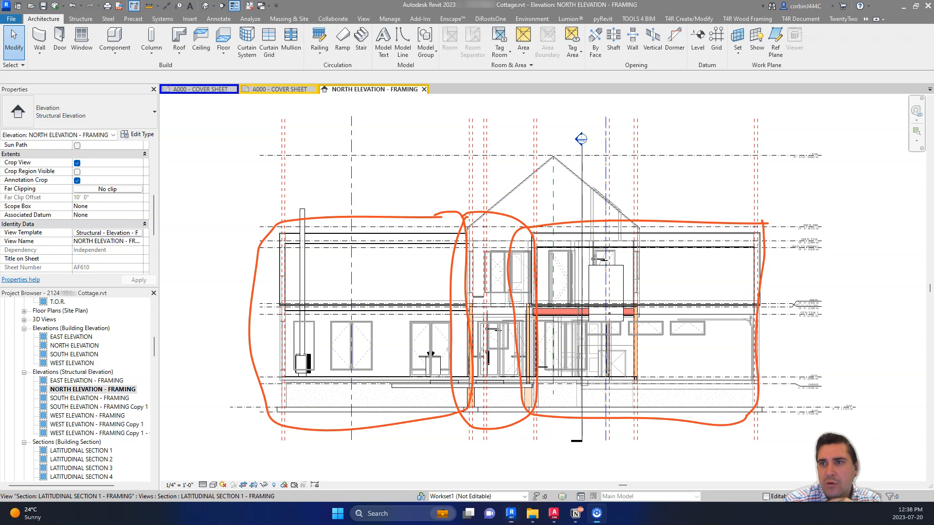
key("Escape")
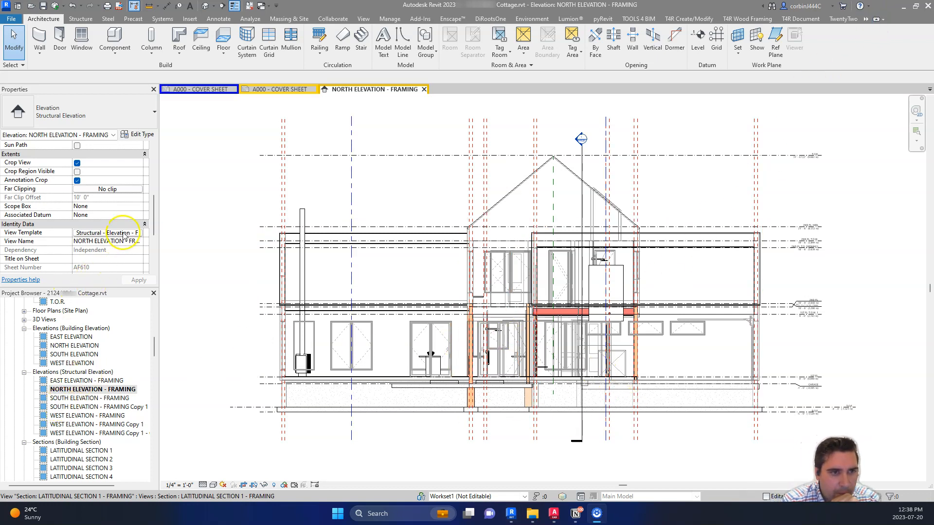
Set the north framing elevation's far clipping to Clip without line.
scroll(334, 322, "down", 3)
scroll(85, 242, "down", 3)
scroll(485, 349, "up", 4)
scroll(694, 302, "down", 2)
scroll(384, 266, "up", 2)
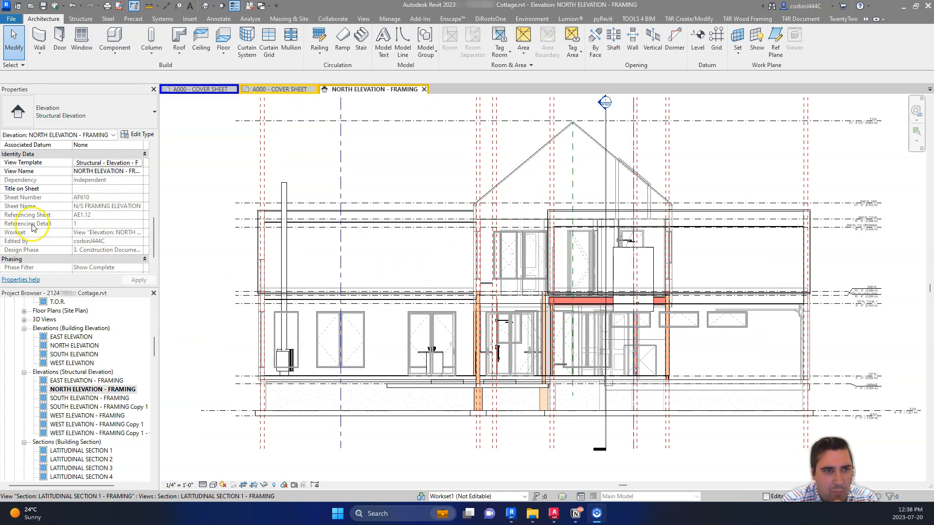
scroll(32, 228, "down", 1)
scroll(105, 190, "up", 8)
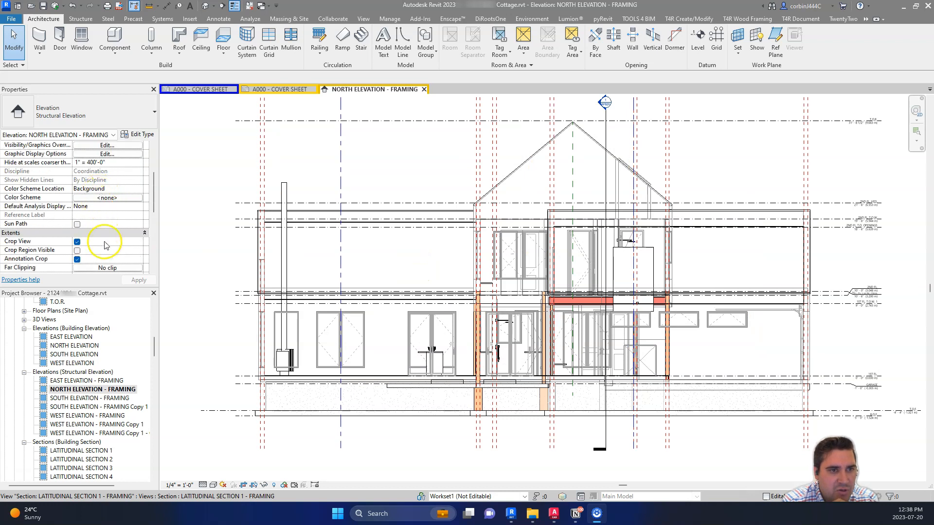
scroll(105, 244, "down", 3)
left_click(93, 215)
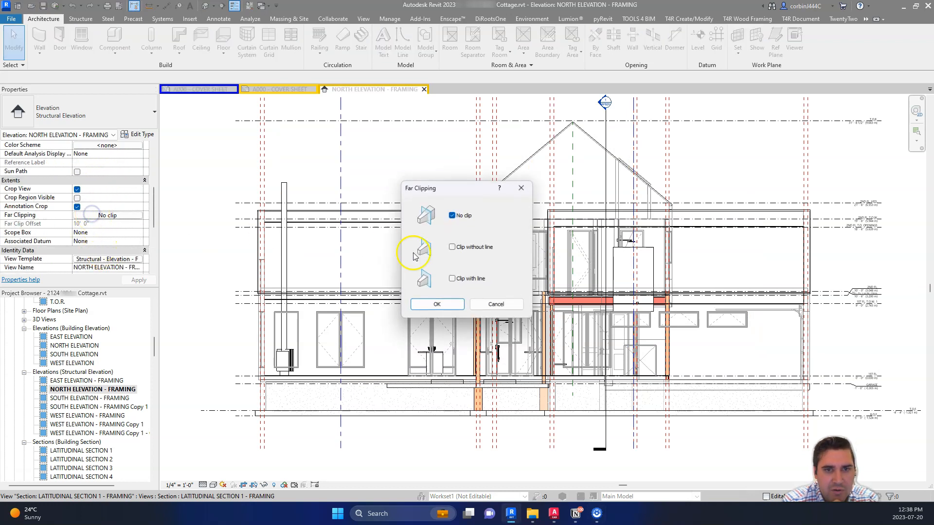
left_click(452, 247)
left_click(441, 304)
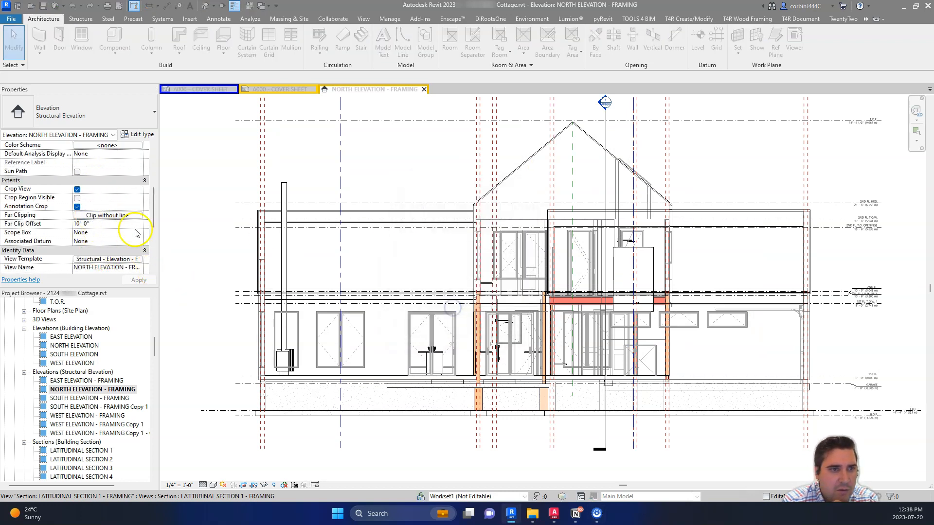
Try a far clip offset of 150' for the north framing elevation.
left_click(105, 224)
type("150")
key("Return")
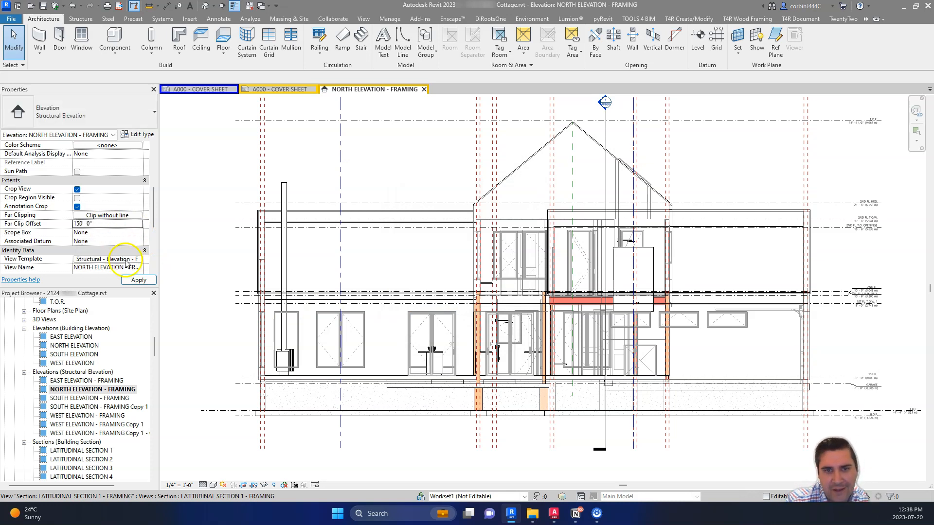
left_click(132, 280)
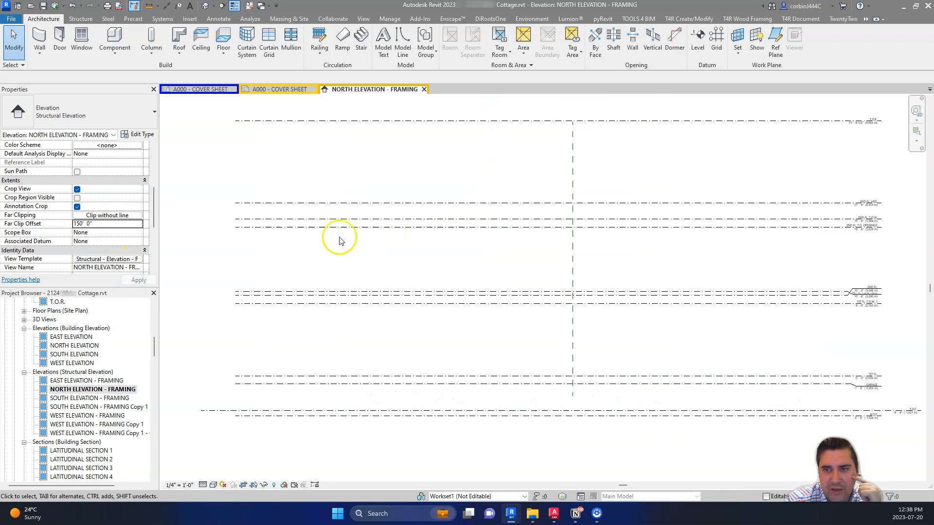
Try larger far clip offsets of 160' and 170' on the north framing elevation.
left_click(110, 223)
type("160")
key("Return")
left_click(136, 279)
left_click(107, 224)
type("1")
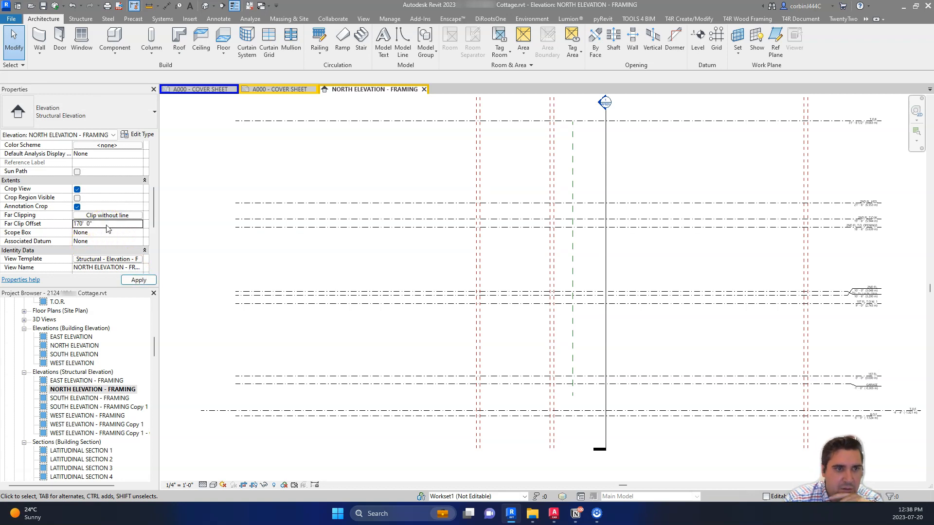
left_click(136, 281)
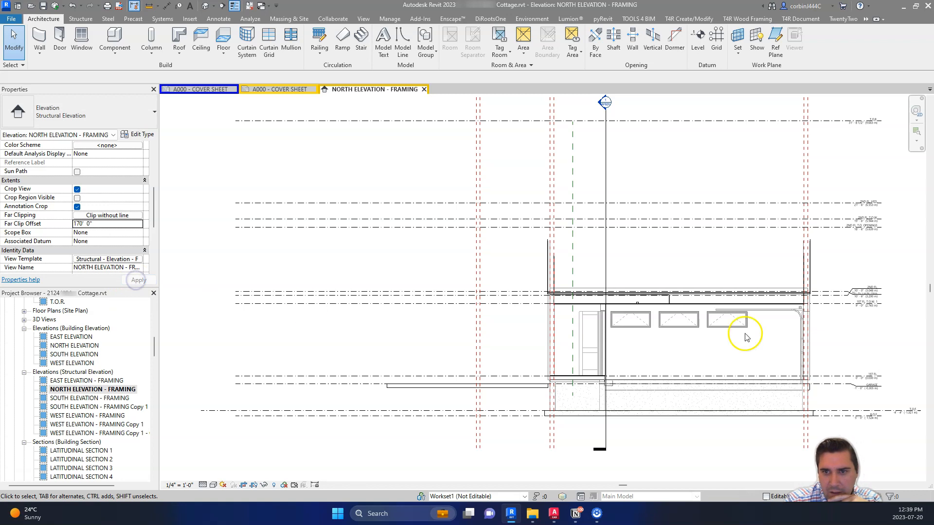
scroll(805, 355, "up", 2)
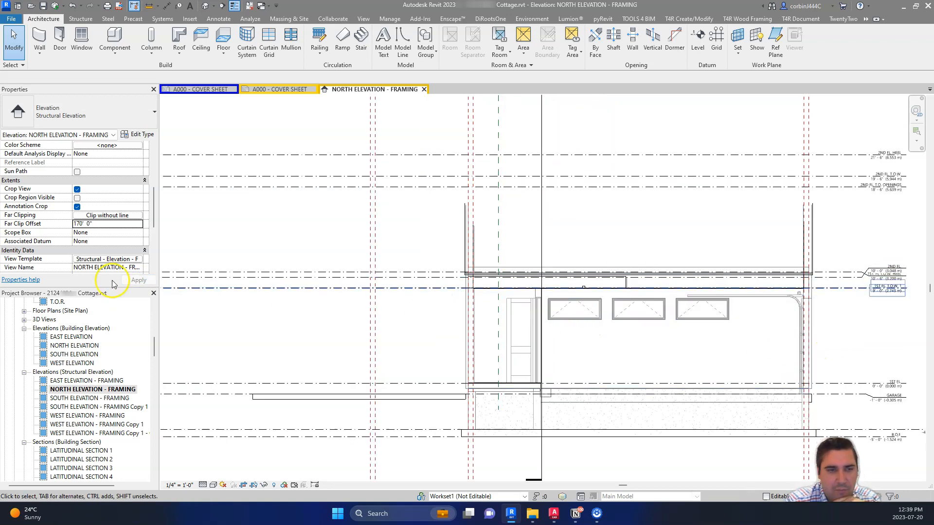
Set the north framing elevation's far clip offset to 190' and check how much of the house it shows.
left_click(98, 225)
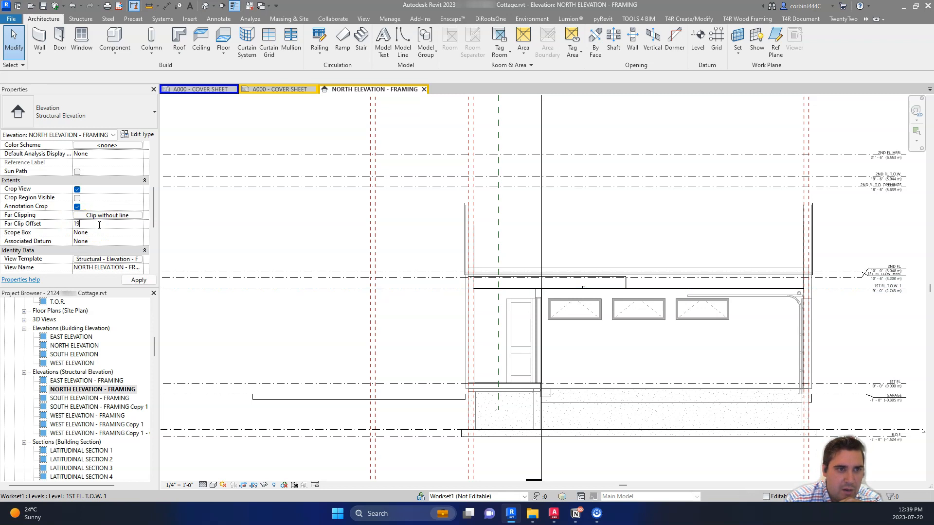
left_click(132, 282)
scroll(354, 277, "down", 2)
scroll(396, 296, "down", 1)
scroll(511, 325, "up", 1)
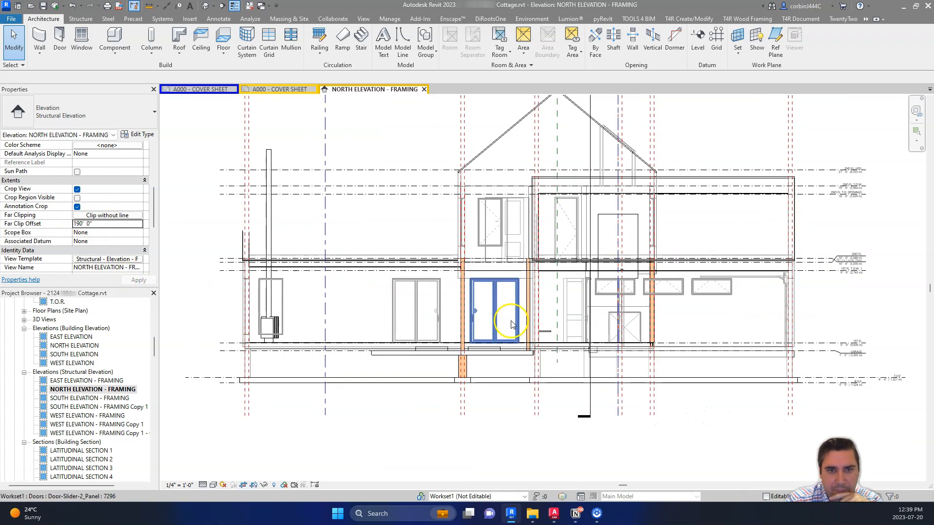
scroll(511, 325, "up", 1)
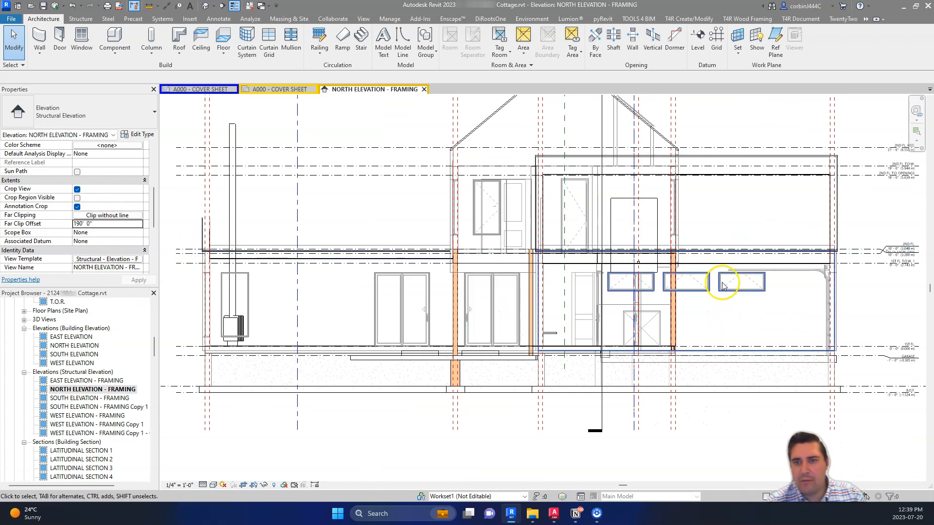
Hide the Decor - Poster element and the second-floor interior door beside the window in this elevation view.
left_click(652, 201)
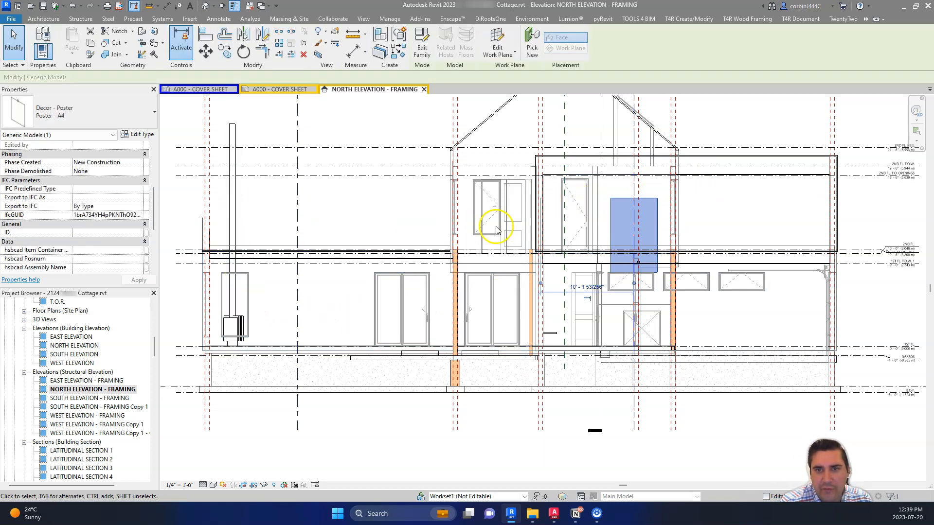
scroll(514, 215, "up", 2)
left_click(529, 222, "ctrl")
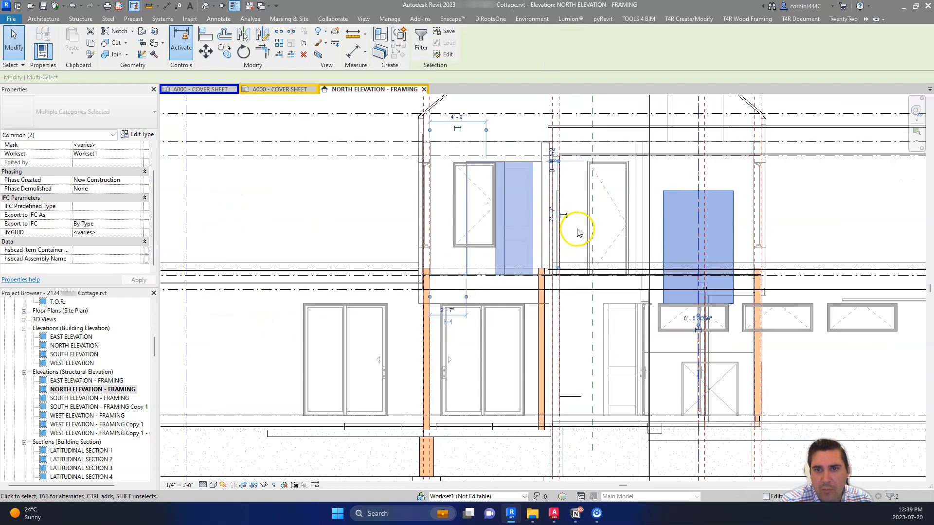
right_click(679, 194)
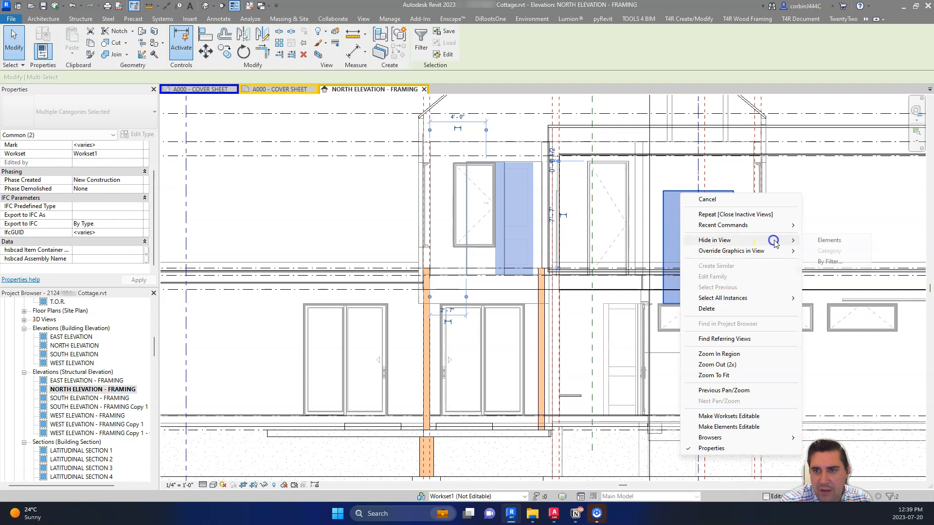
left_click(822, 241)
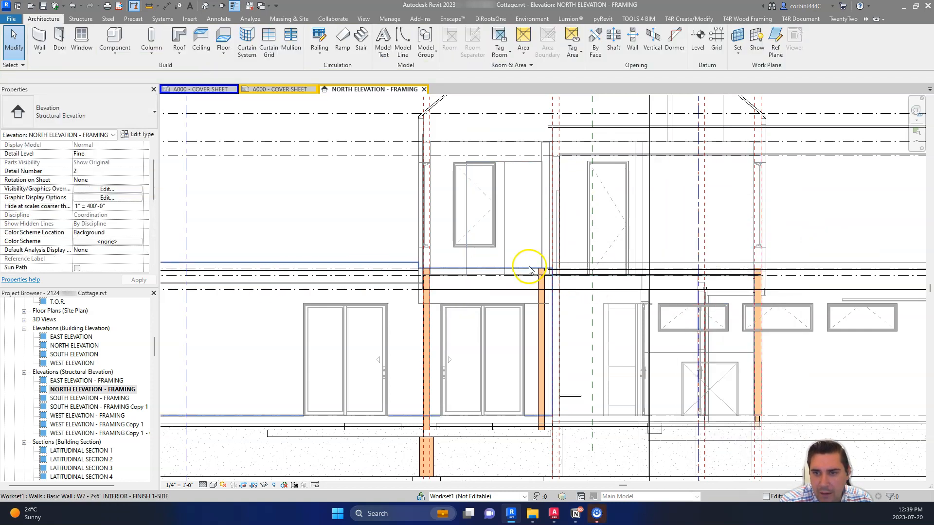
scroll(579, 285, "down", 3)
scroll(691, 307, "up", 2)
scroll(647, 277, "down", 2)
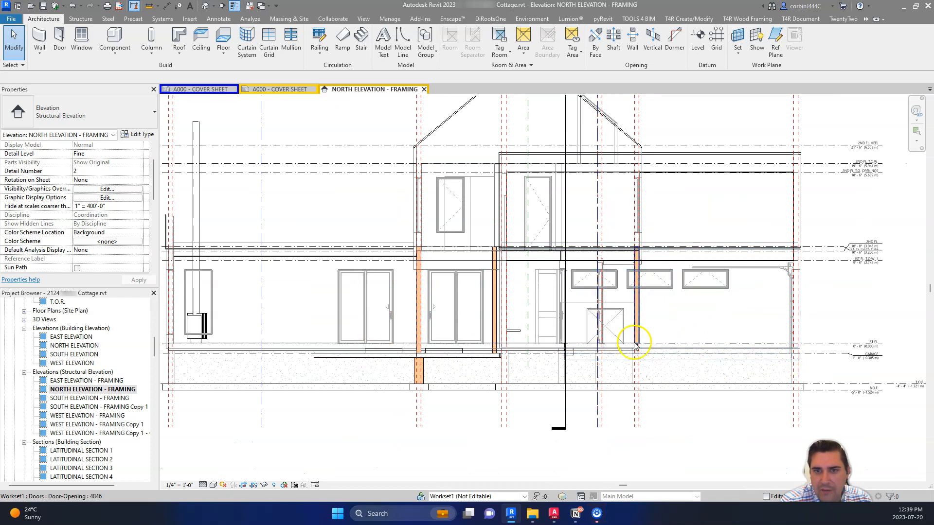
scroll(632, 341, "down", 2)
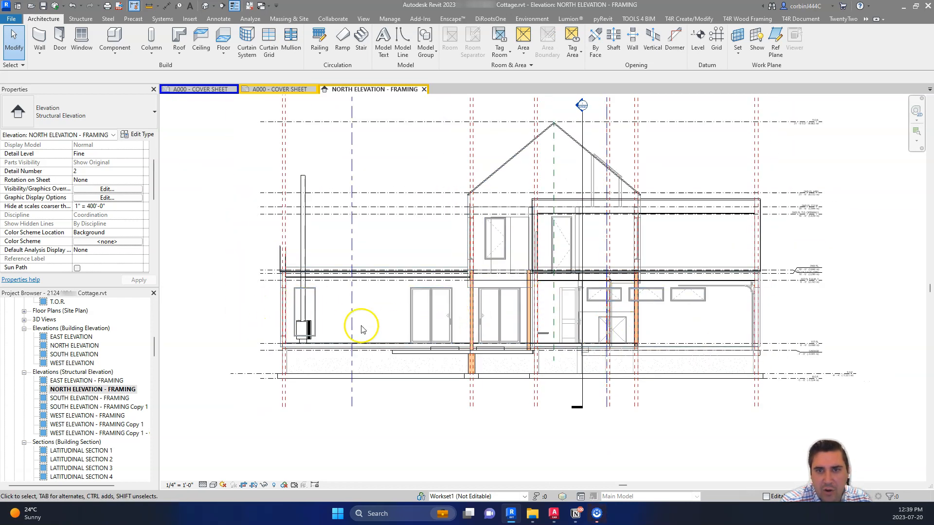
scroll(506, 204, "up", 2)
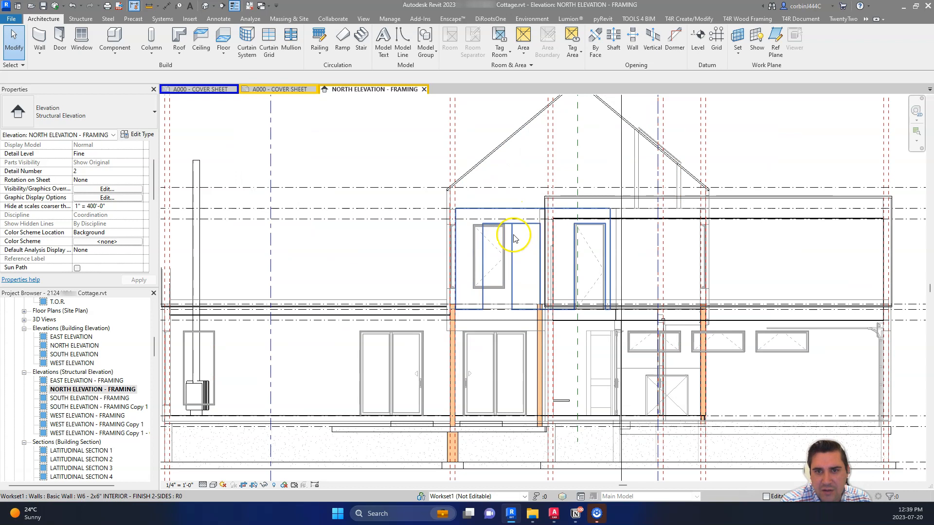
left_click(513, 236)
right_click(533, 229)
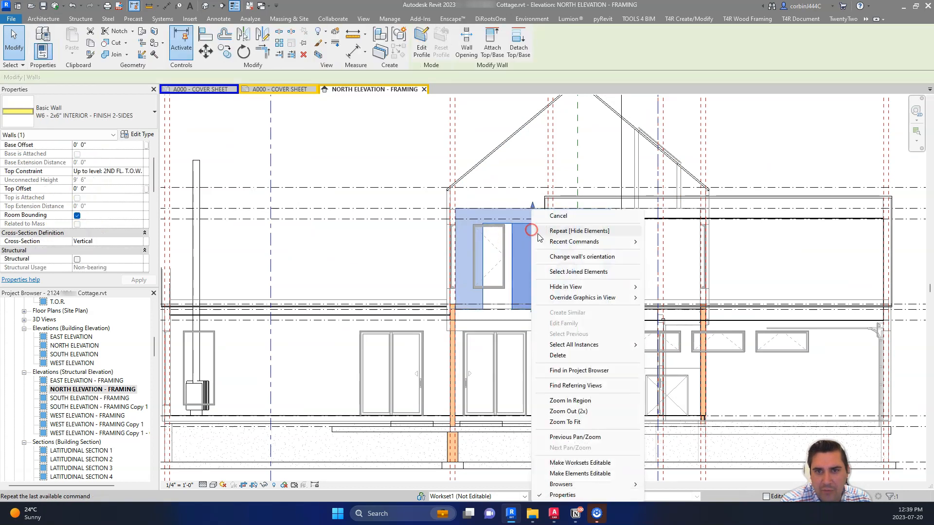
left_click(614, 287)
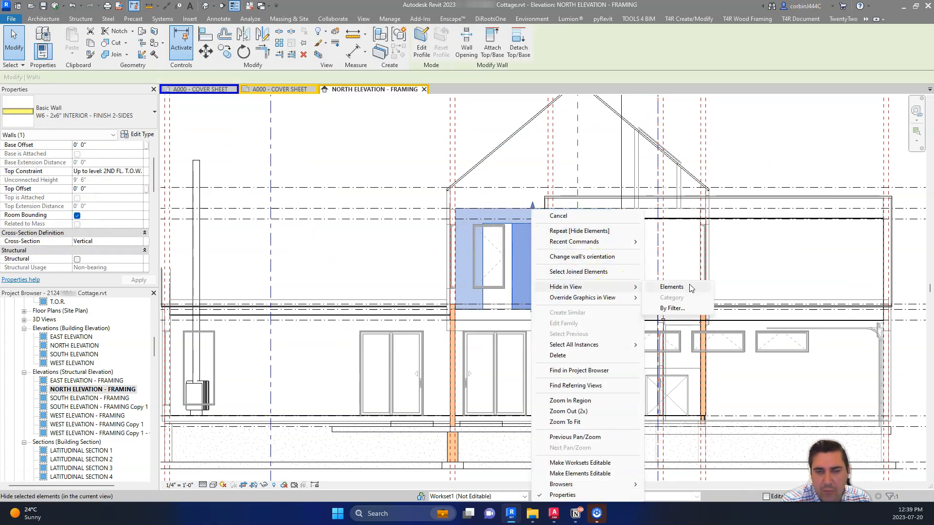
left_click(346, 269)
scroll(93, 241, "down", 3)
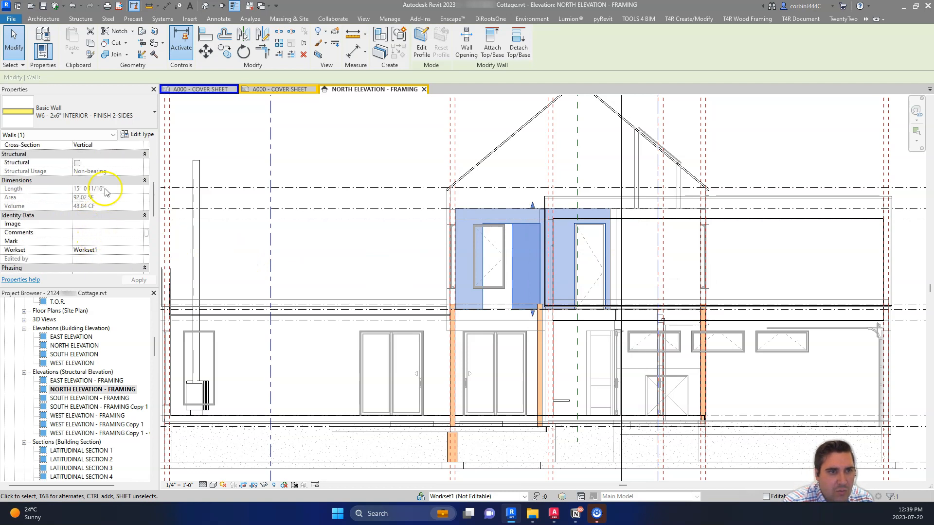
scroll(104, 191, "down", 3)
left_click(297, 240)
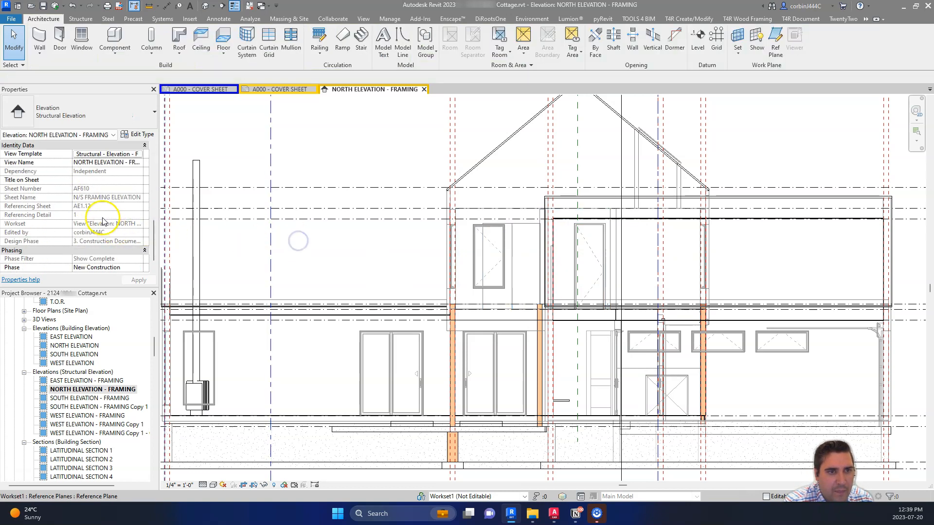
Try a far clip offset of 185' for the north framing elevation.
scroll(104, 207, "up", 3)
left_click(111, 189)
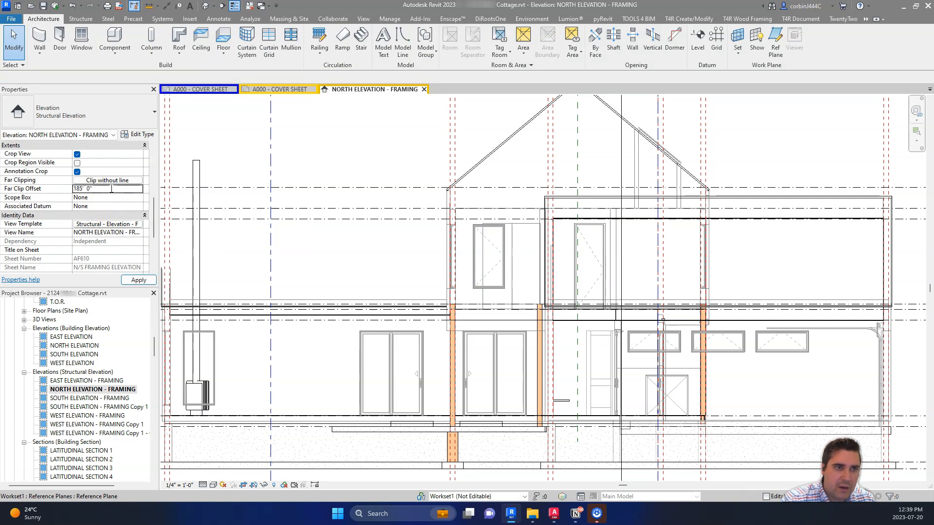
left_click(138, 280)
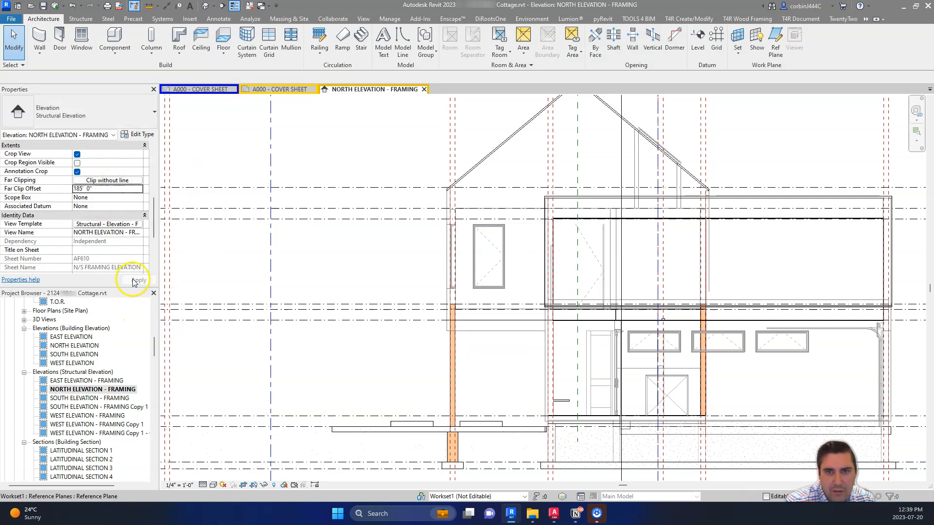
Set the far clip offset of the north framing elevation to 187'.
left_click(110, 189)
type("187")
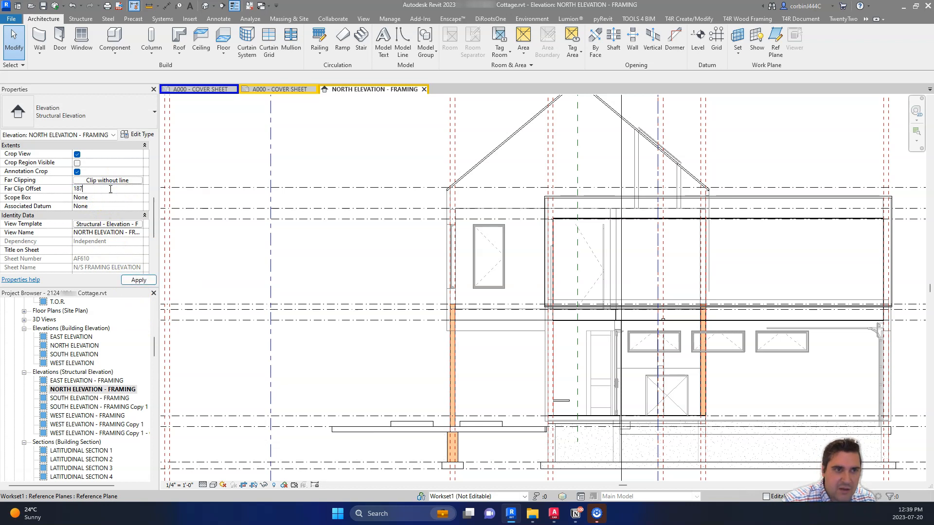
key("Return")
left_click(138, 280)
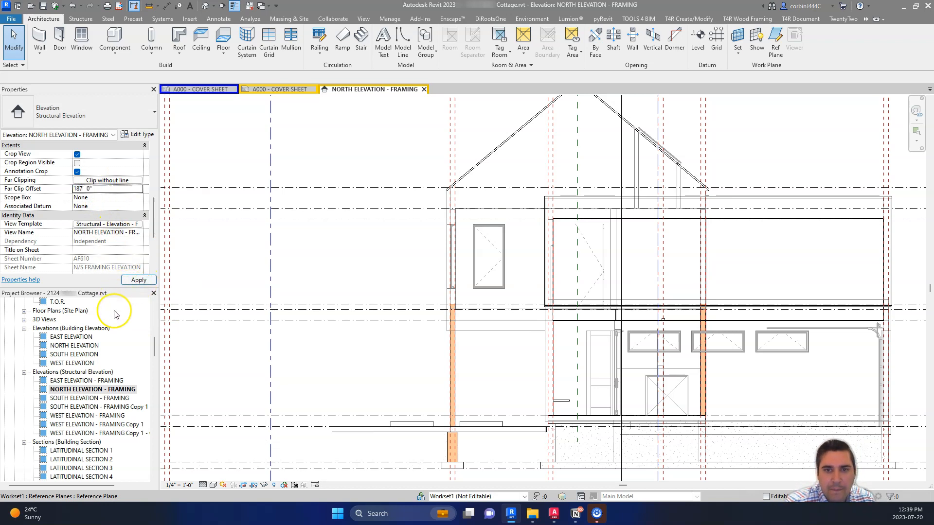
Hide the W7 2x6 interior wall on the second floor behind the window and door in this view.
left_click(515, 208)
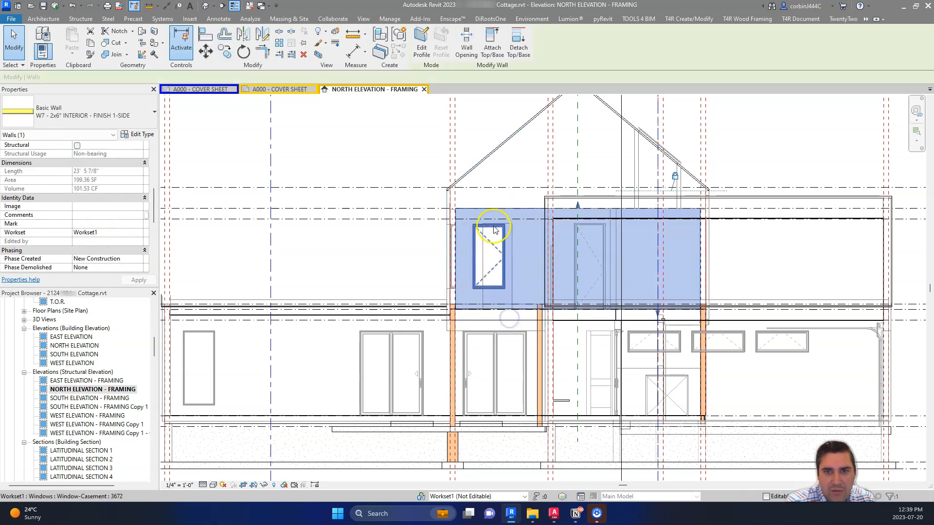
right_click(498, 210)
mouse_move(579, 288)
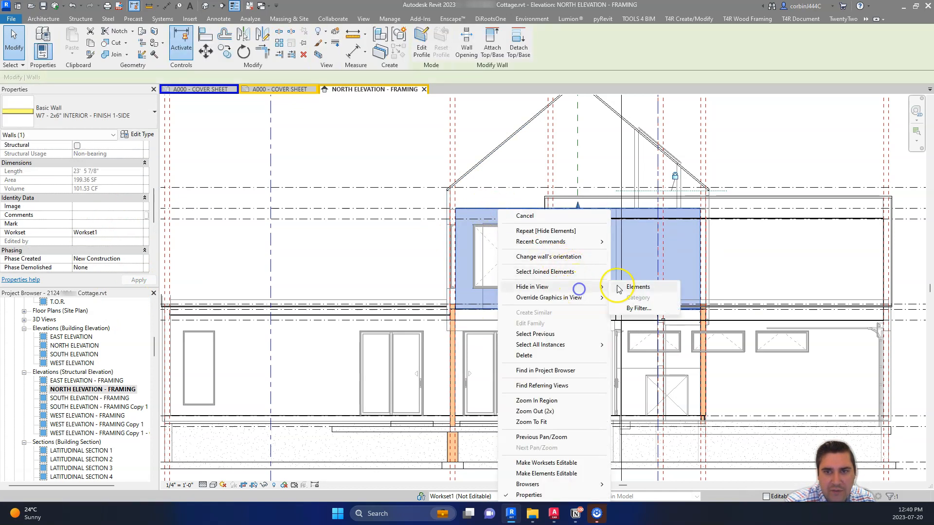
left_click(629, 287)
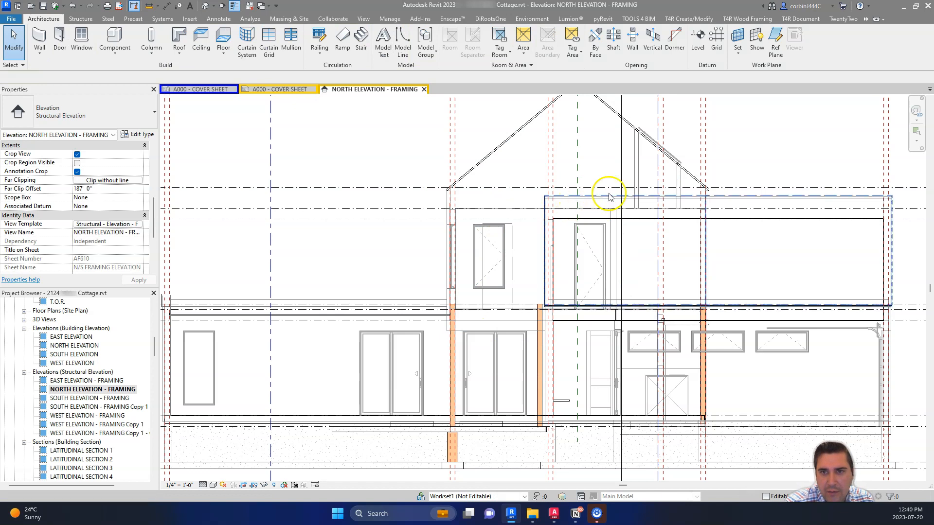
Inspect the steel roof over the second floor and the skylight in the gable roof by selecting each one.
scroll(676, 199, "up", 3)
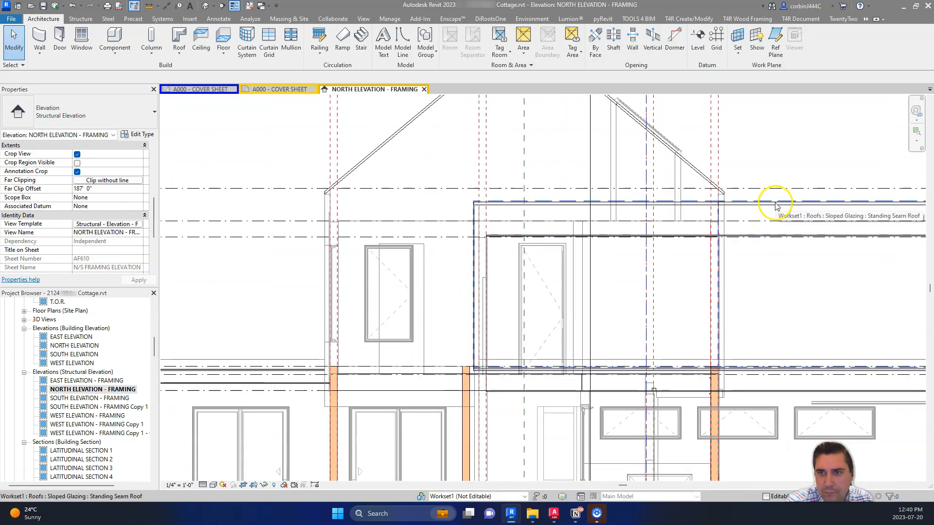
key("Tab")
left_click(771, 207)
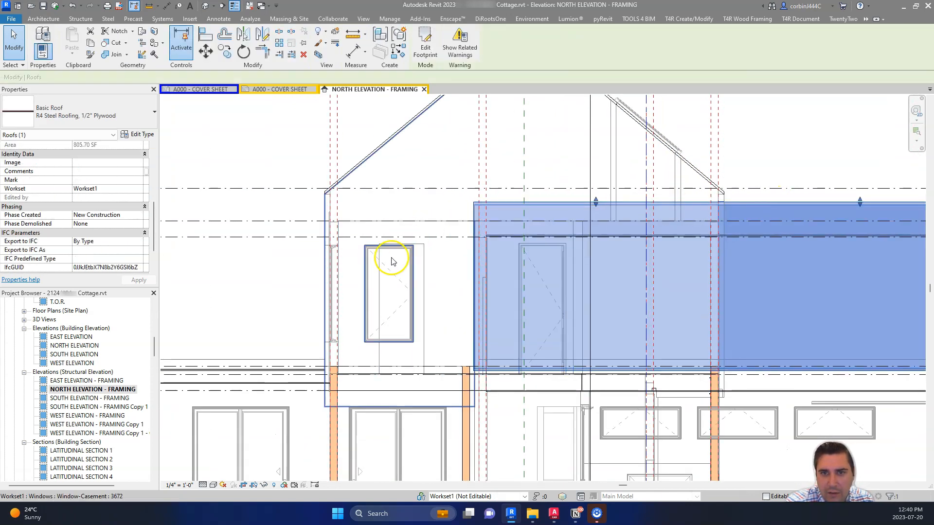
scroll(386, 261, "down", 3)
scroll(488, 105, "up", 5)
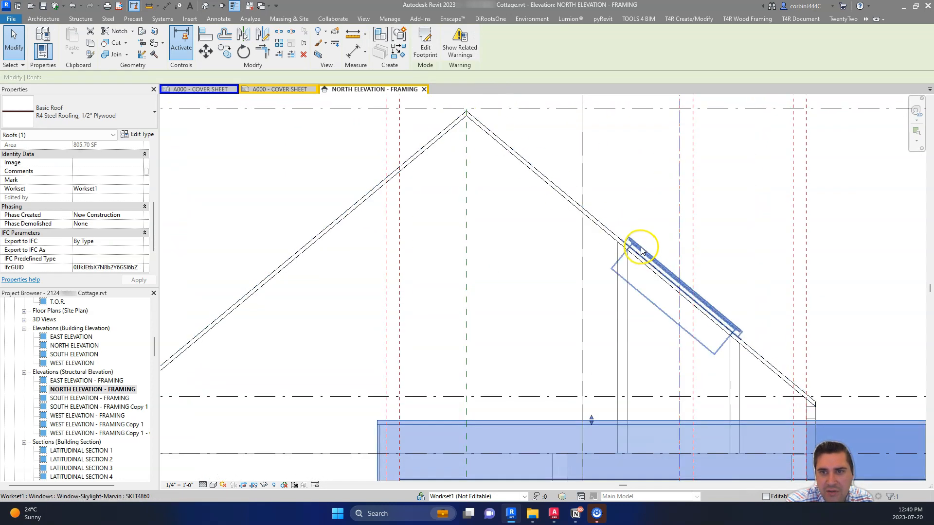
scroll(541, 209, "down", 3)
scroll(656, 215, "up", 1)
left_click(685, 233)
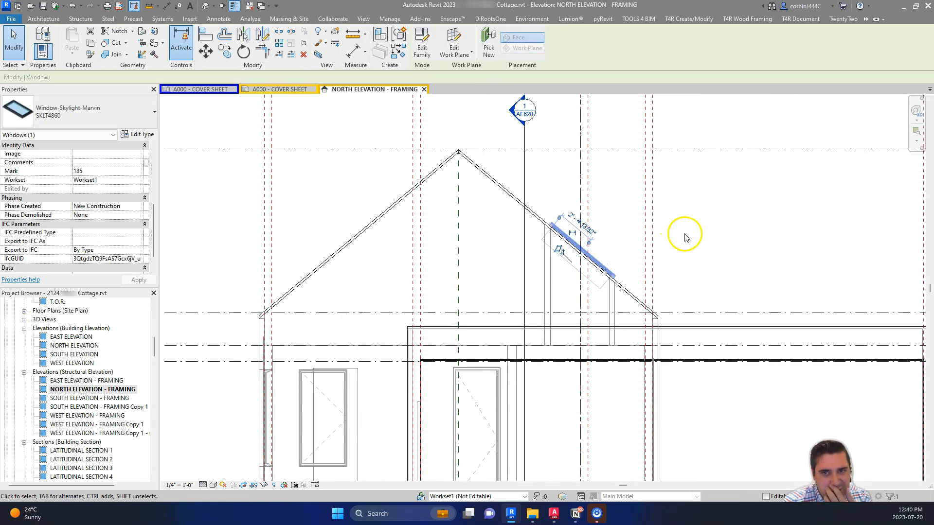
scroll(705, 331, "down", 3)
scroll(708, 377, "up", 2)
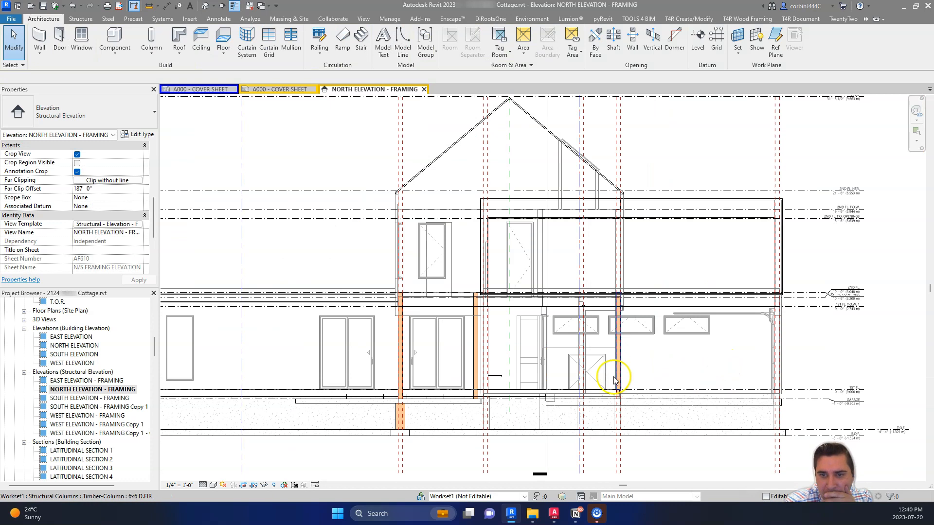
Hide the small horizontal generic model beside the first-floor interior door in this elevation view.
scroll(613, 384, "up", 2)
scroll(511, 313, "down", 1)
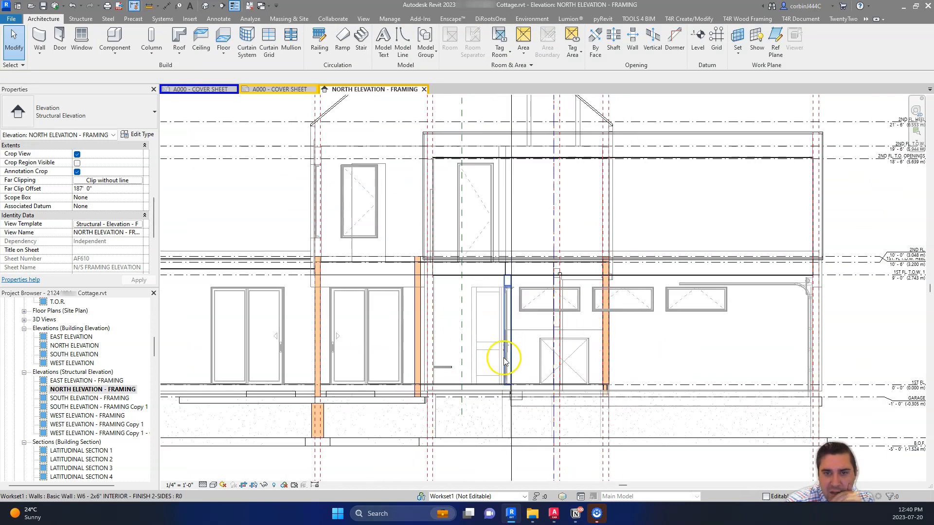
right_click(450, 370)
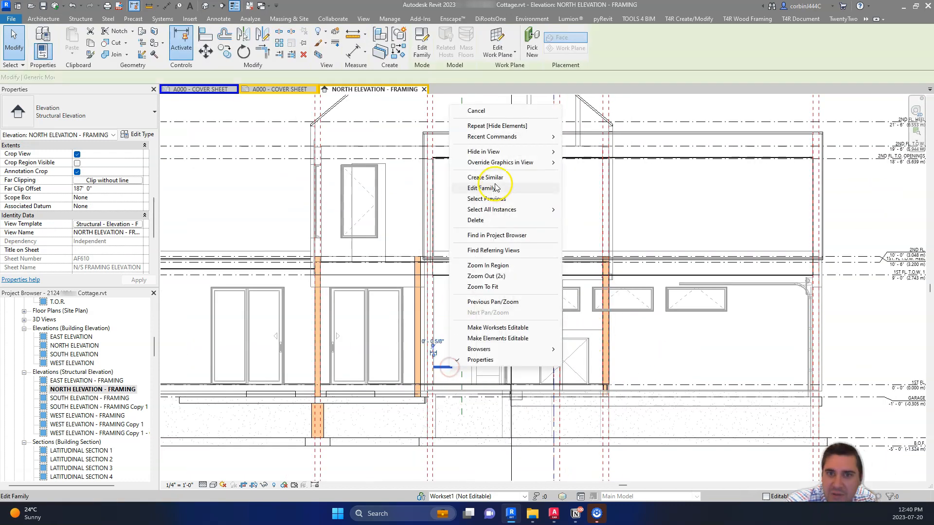
mouse_move(538, 151)
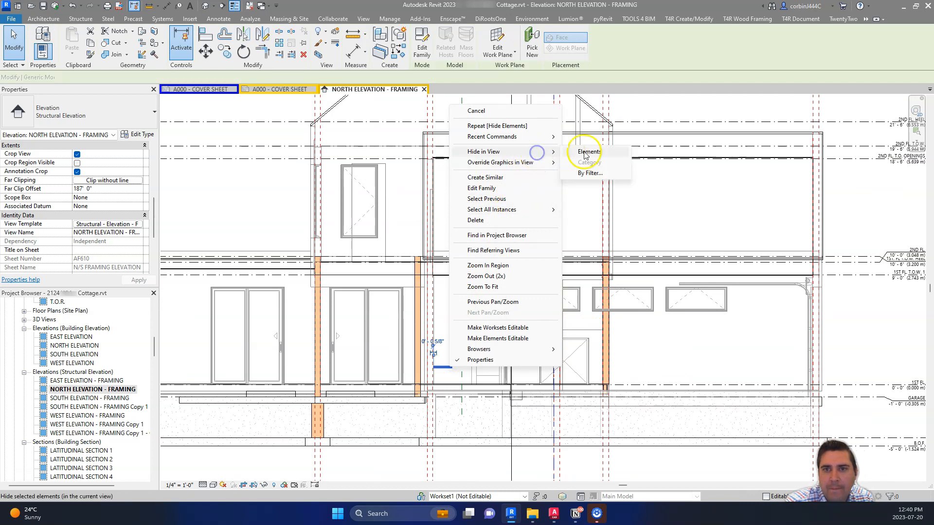
left_click(581, 151)
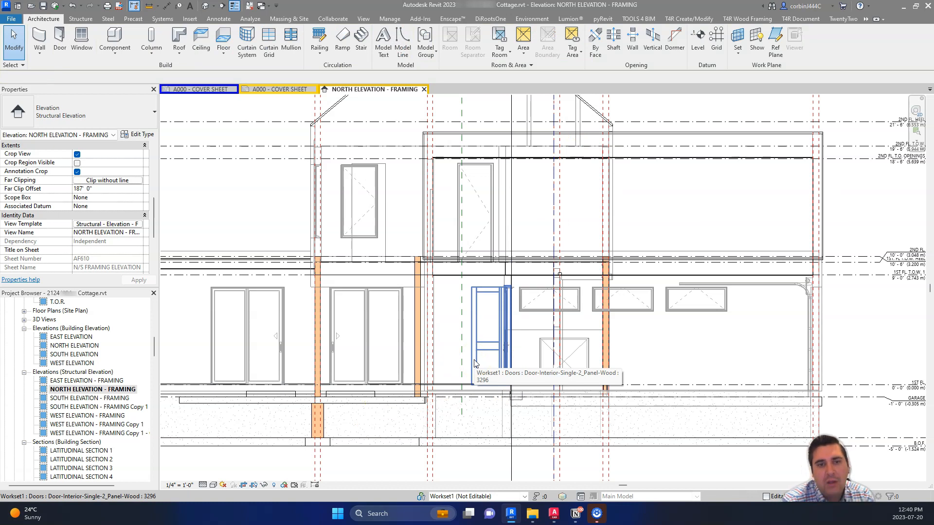
Set the top level of the front 6x6 timber column between the two patio doors to 1ST FL. T.O.W. 1.
scroll(316, 354, "up", 1)
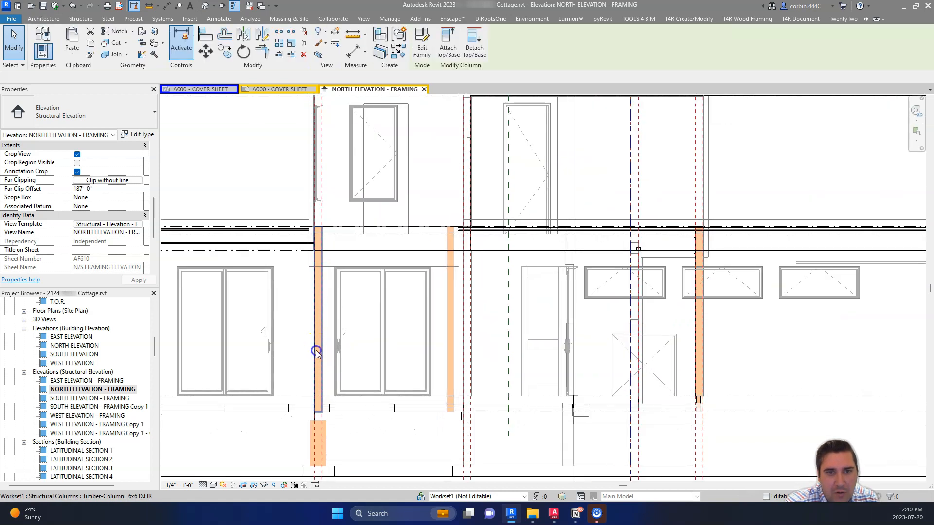
left_click(316, 351)
scroll(134, 187, "up", 1)
scroll(135, 187, "up", 3)
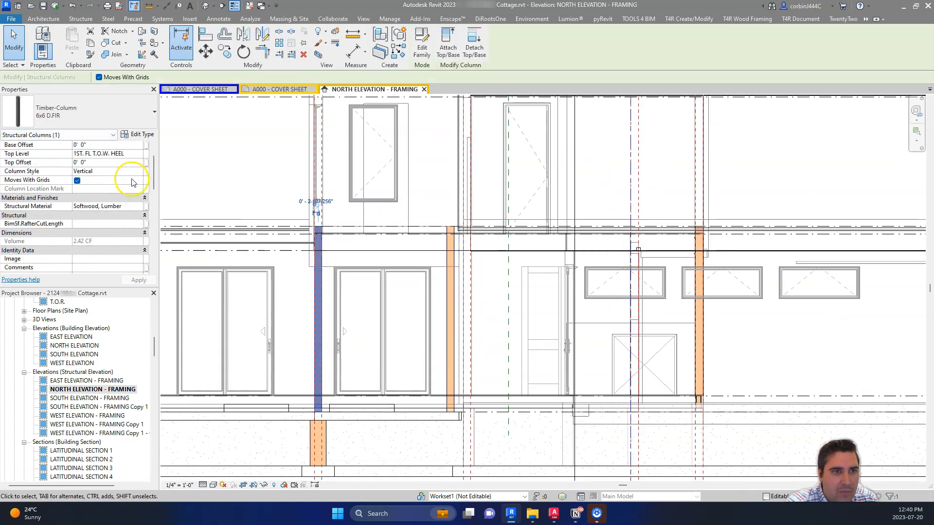
left_click(131, 171)
left_click(138, 171)
scroll(104, 197, "up", 2)
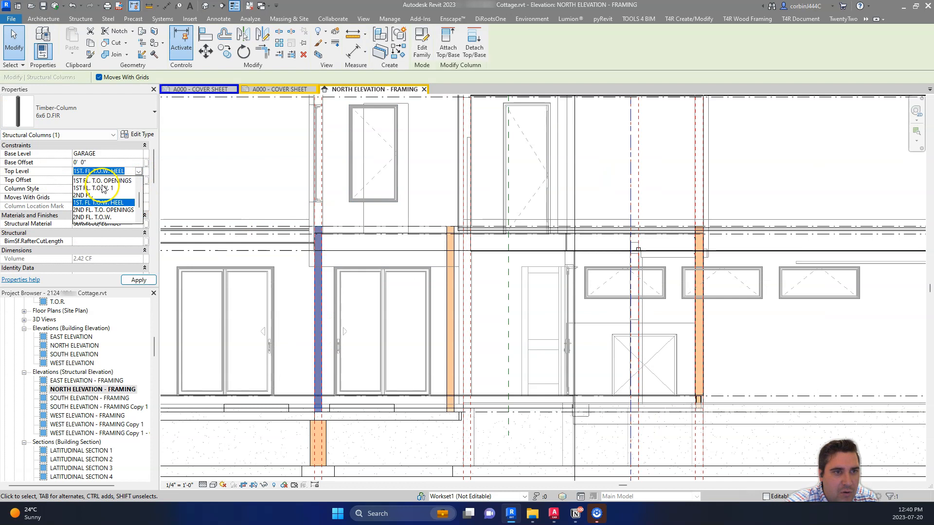
left_click(102, 214)
left_click(138, 281)
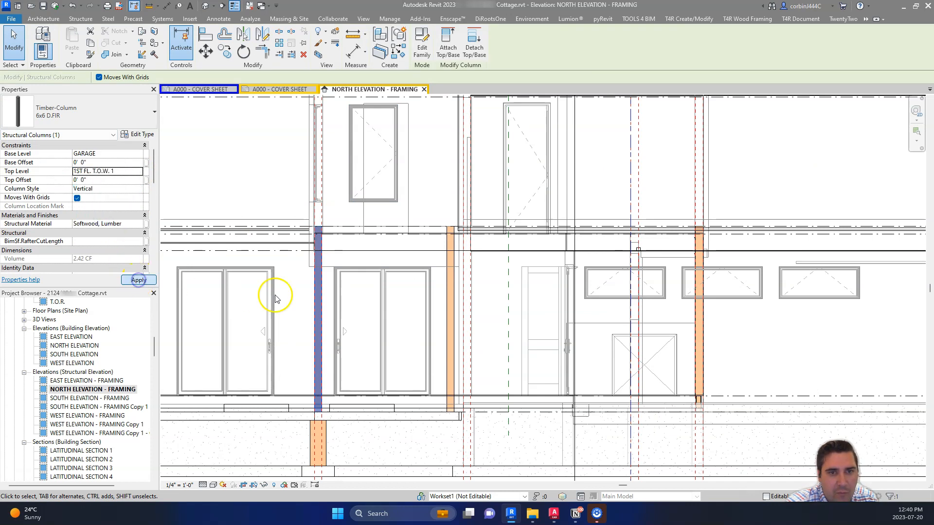
scroll(314, 240, "up", 2)
scroll(314, 239, "down", 2)
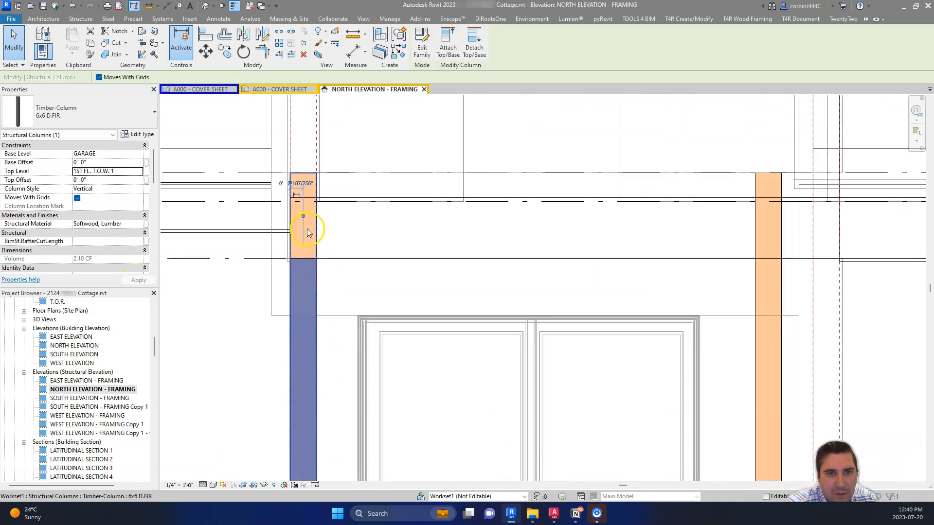
Lower the taller 6x6 timber column directly behind it by setting its top level to 1ST FL. T.O.W. 1.
key("ctrl+z")
left_click(140, 173)
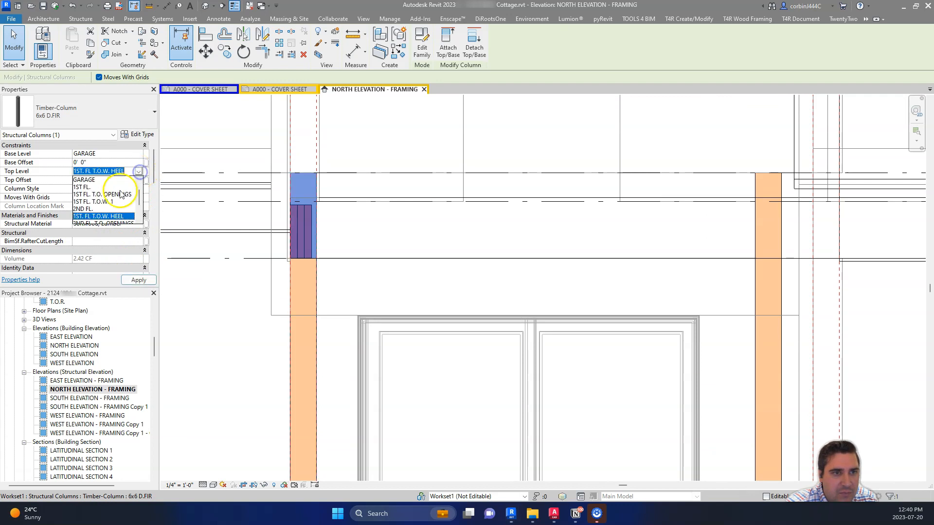
left_click(102, 219)
left_click(138, 280)
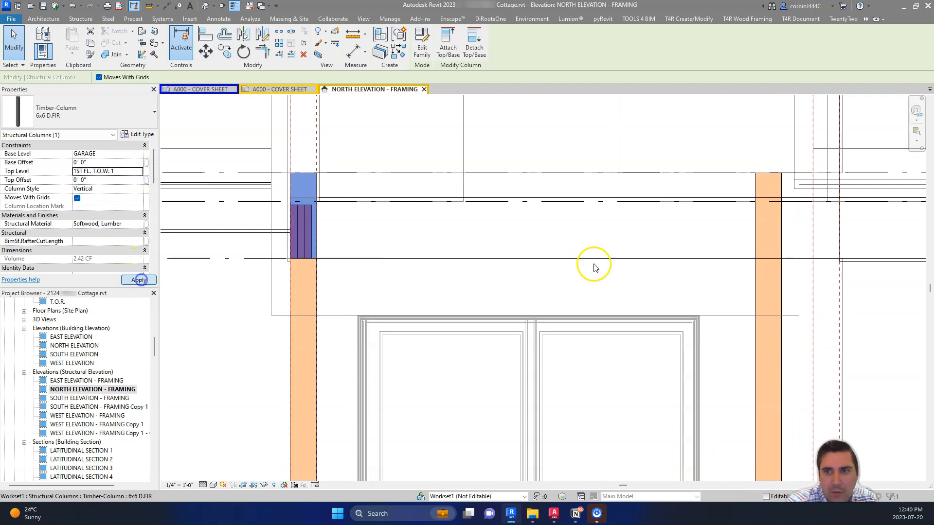
Set the top level of the 6x6 timber column on the other side of the patio door to 1ST FL. T.O.W. 1.
left_click(758, 214)
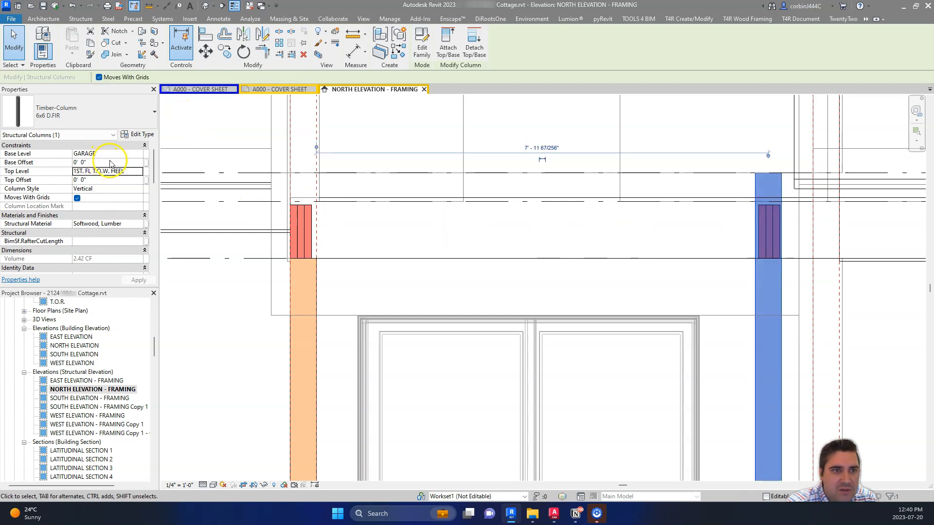
left_click(140, 174)
left_click(117, 203)
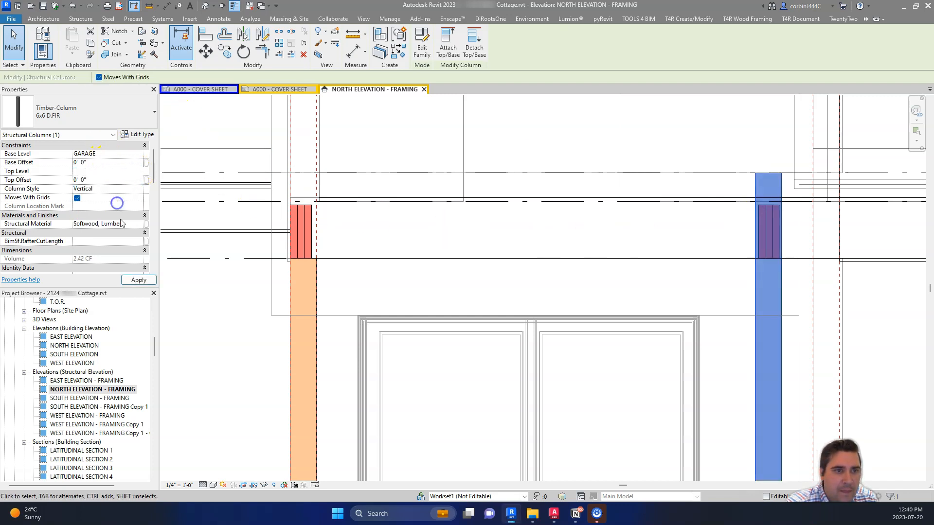
left_click(138, 280)
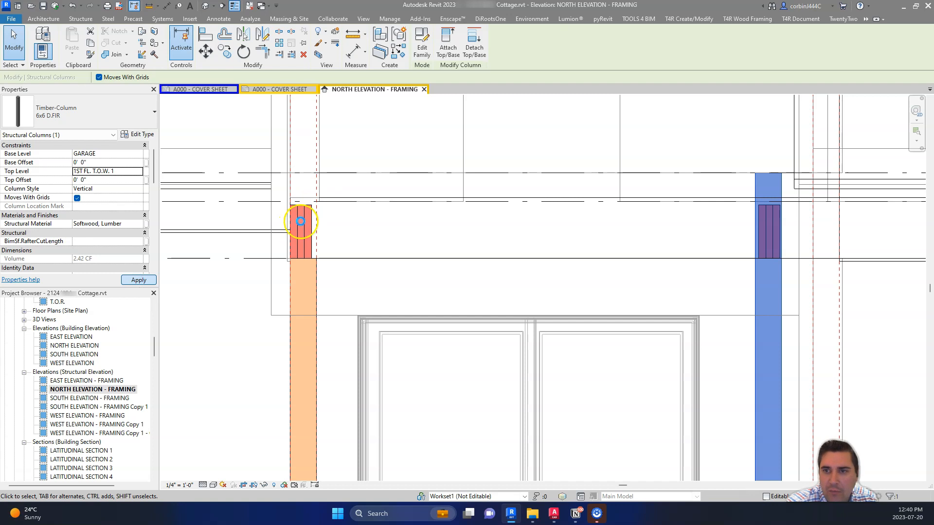
Change the structural usage of the two 3-2x12 dimension lumber beams above the patio door columns to Secondary.
left_click(301, 223)
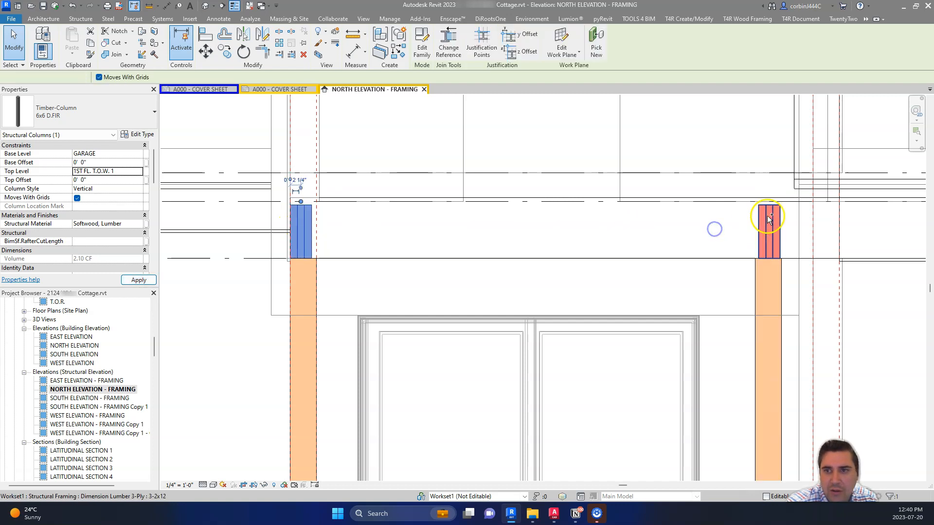
left_click(538, 222, "ctrl")
scroll(129, 243, "down", 3)
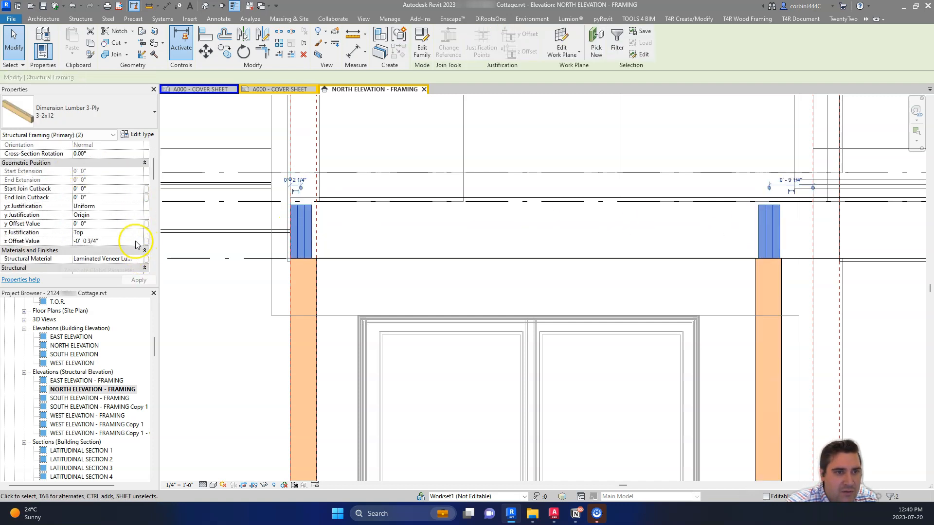
left_click(138, 233)
left_click(139, 232)
left_click(114, 250)
left_click(138, 232)
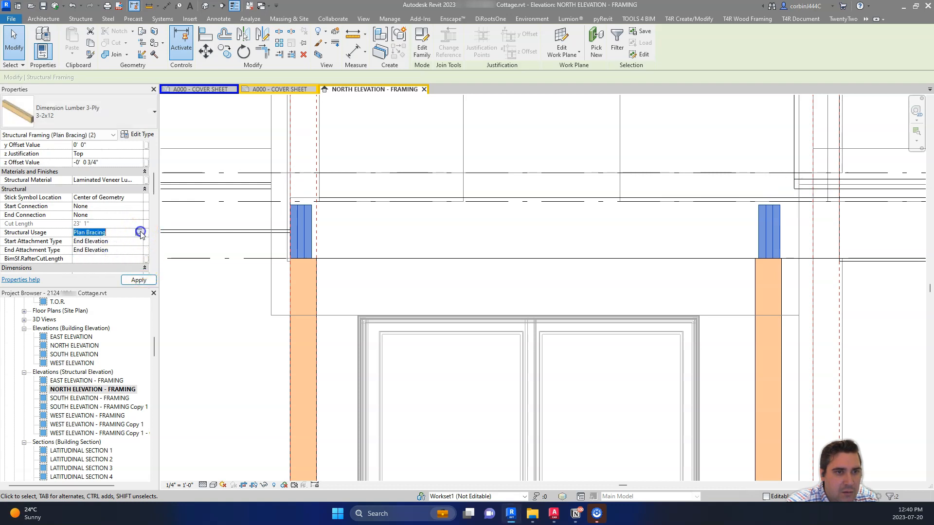
left_click(119, 253)
left_click(140, 281)
left_click(392, 235)
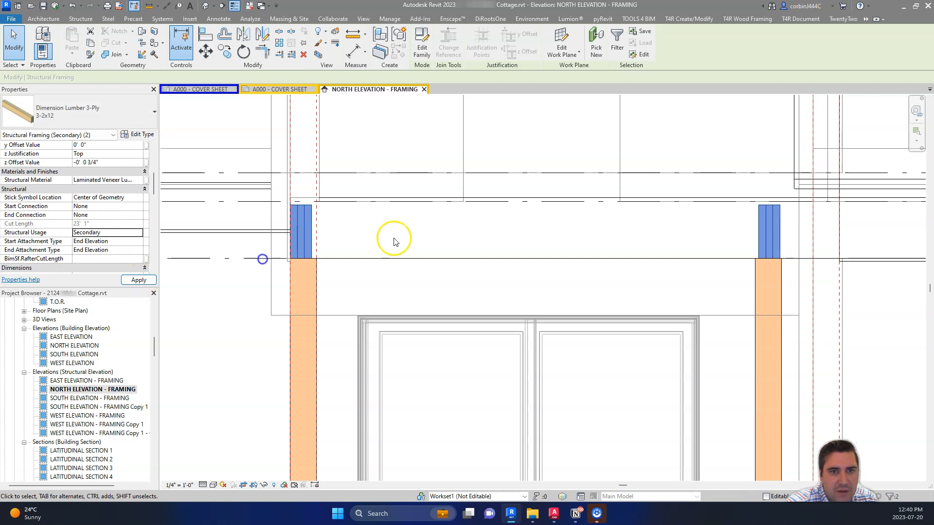
Review the column and beam framing across the elevation and select the 6x6 timber column crossing the middle high window.
scroll(308, 242, "down", 3)
scroll(345, 257, "down", 4)
scroll(273, 287, "up", 3)
scroll(468, 240, "down", 4)
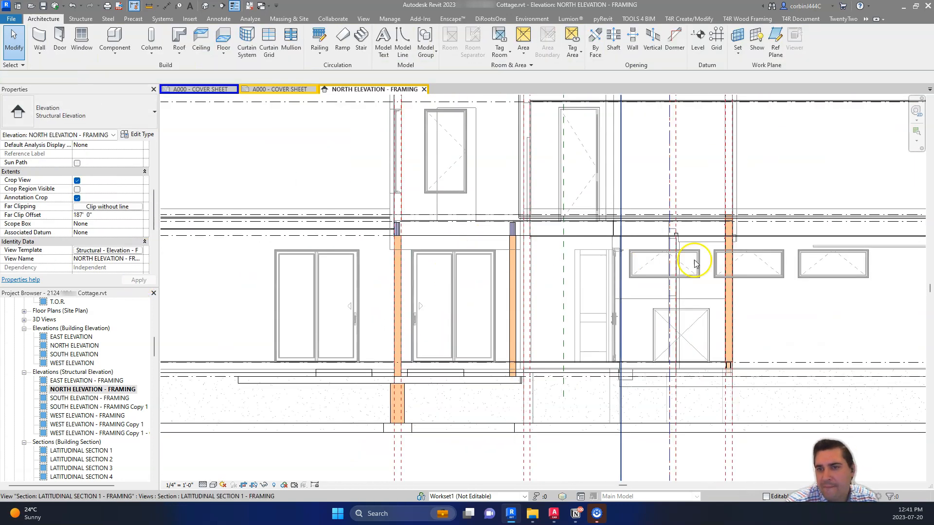
scroll(724, 247, "up", 3)
left_click(728, 248)
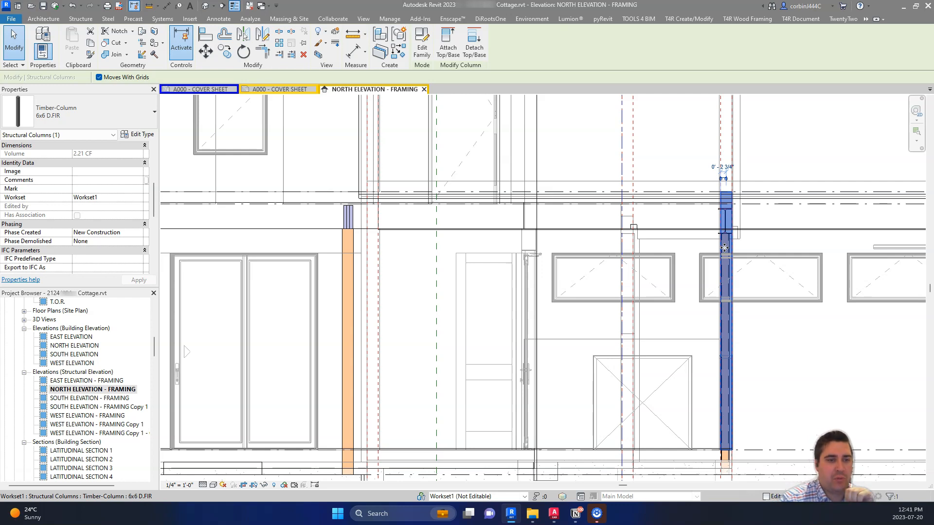
Open the SOUTH ELEVATION - FRAMING Copy 1 view and examine its steel beam and column framing.
double_click(88, 407)
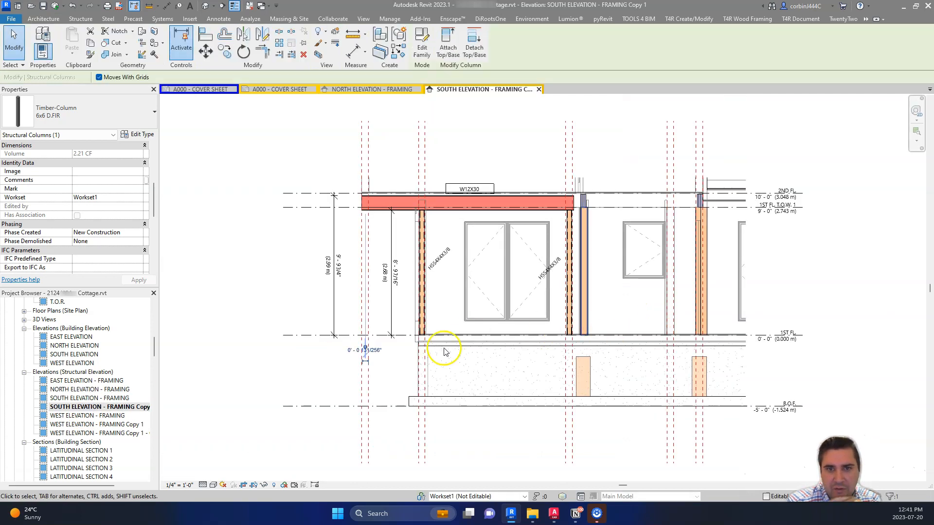
scroll(557, 226, "up", 2)
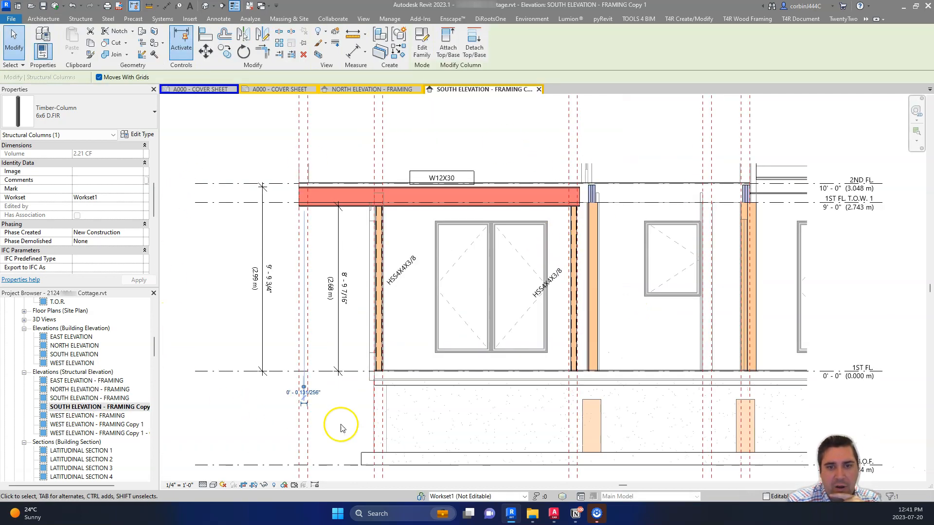